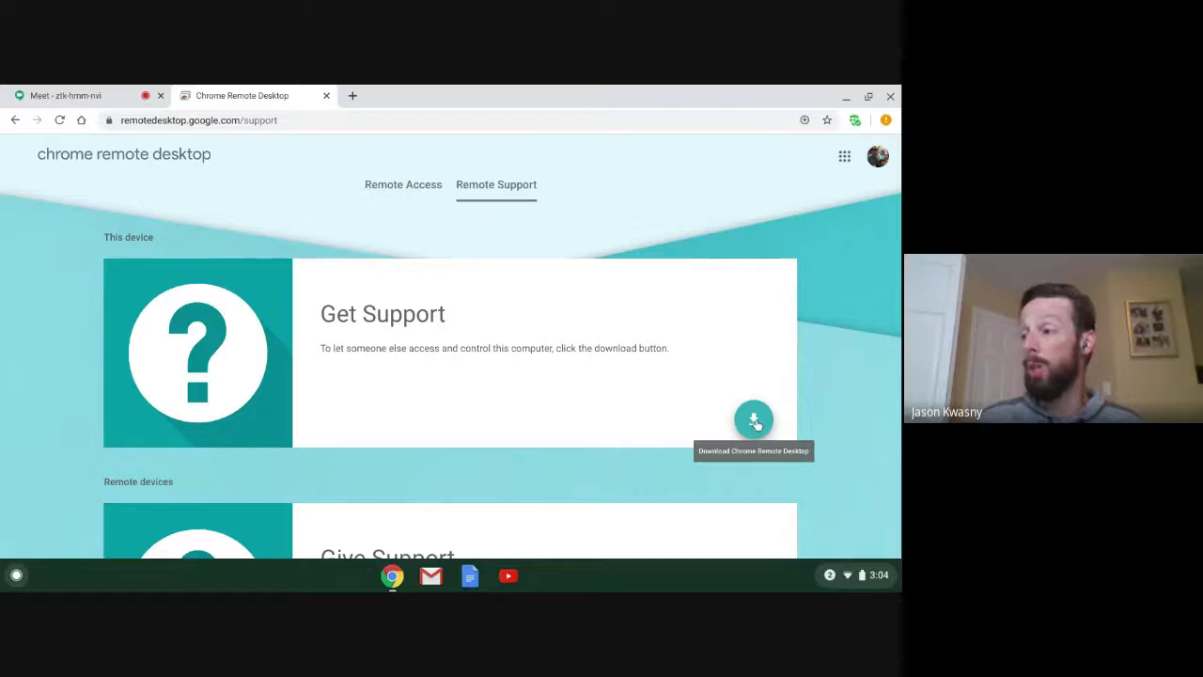
# - Add the Chrome Remote Desktop extension to Chrome from its store page and dismiss the install tip
pyautogui.click(753, 421)
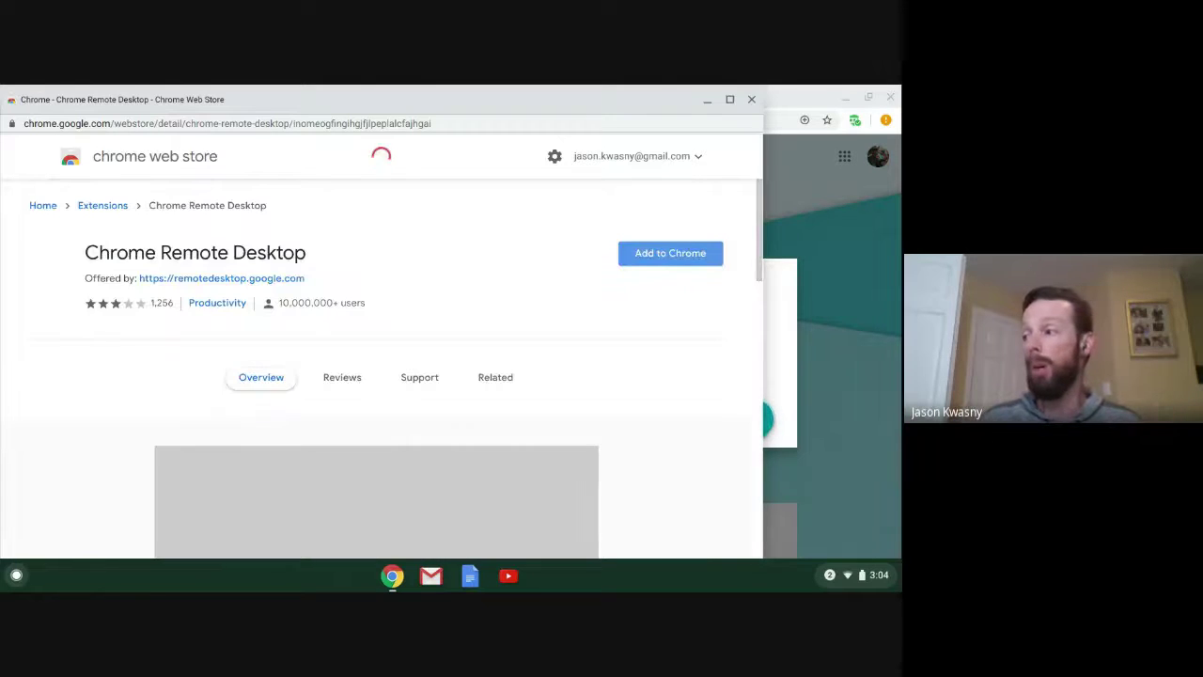
pyautogui.click(655, 256)
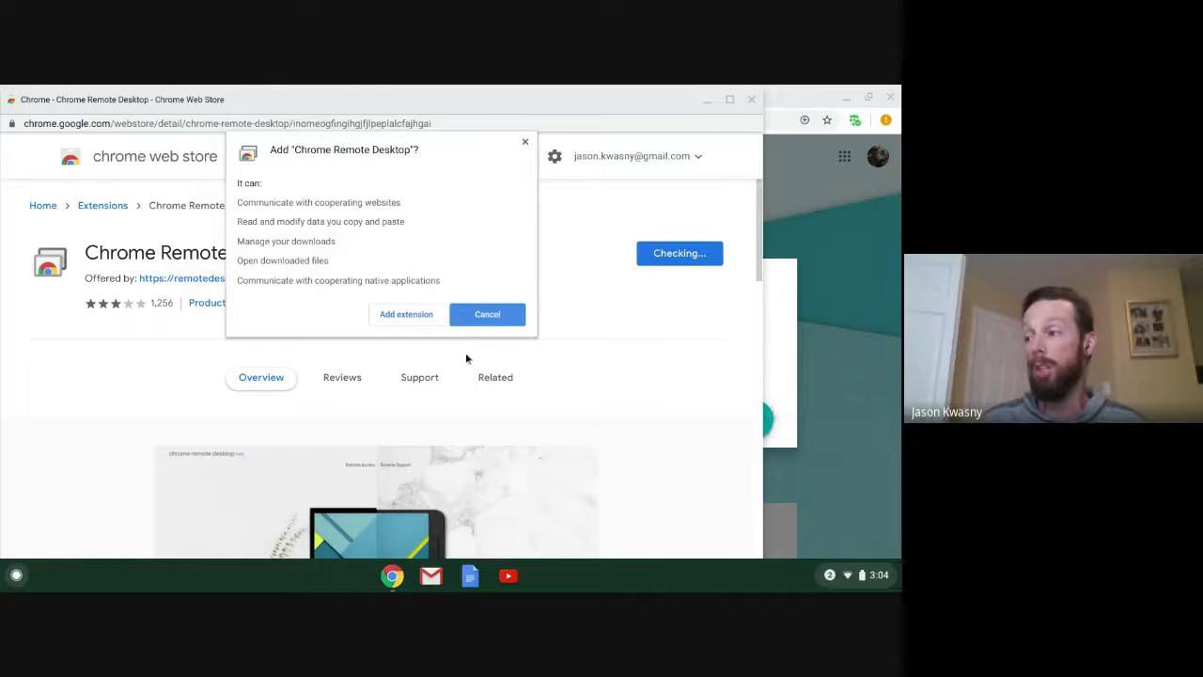
pyautogui.click(407, 316)
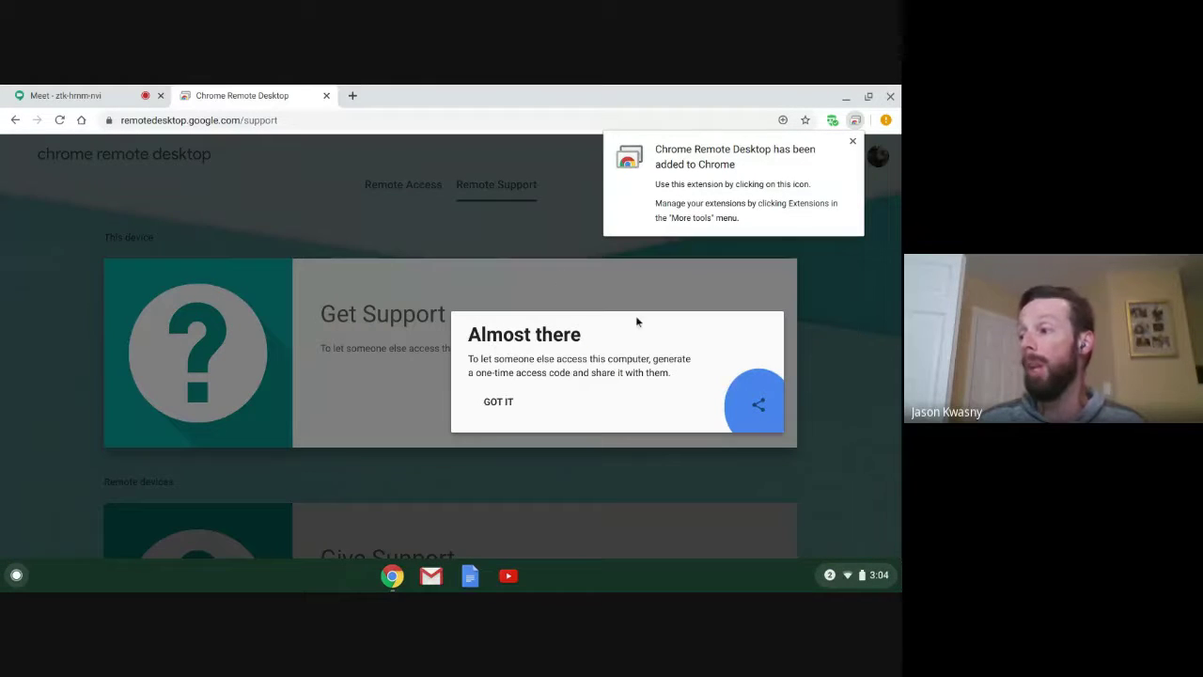
pyautogui.click(503, 401)
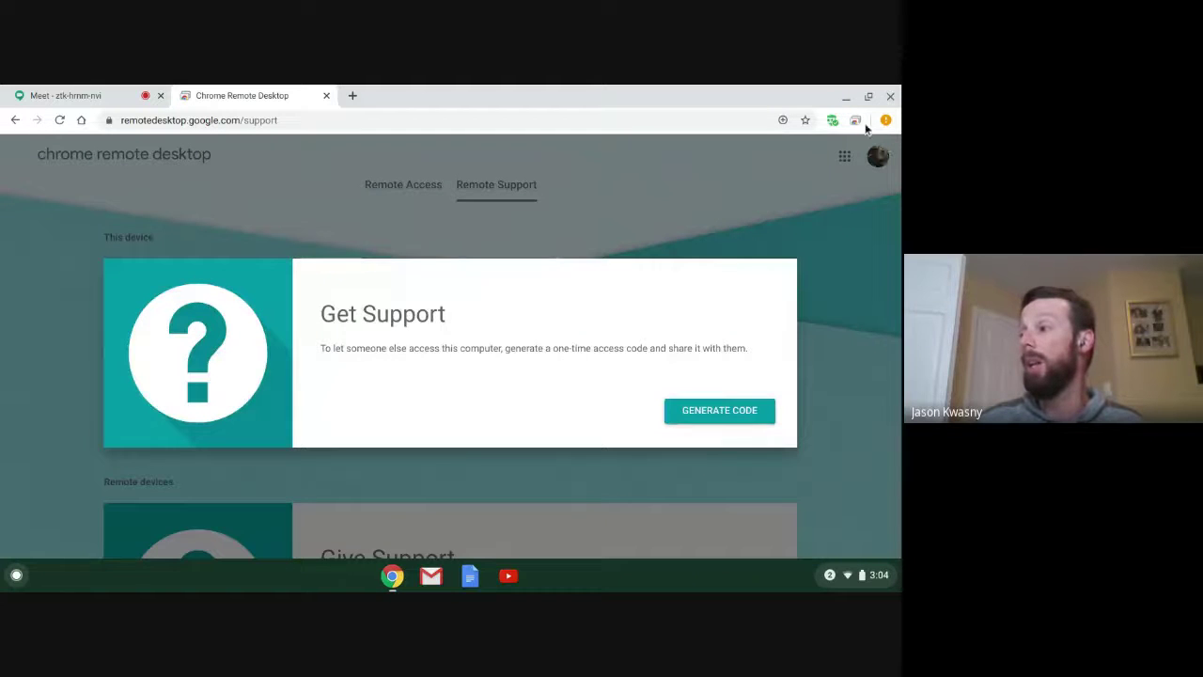
# - From the Remote Desktop extension's Get Support card, generate a one-time access code for the Chromebook
pyautogui.click(861, 120)
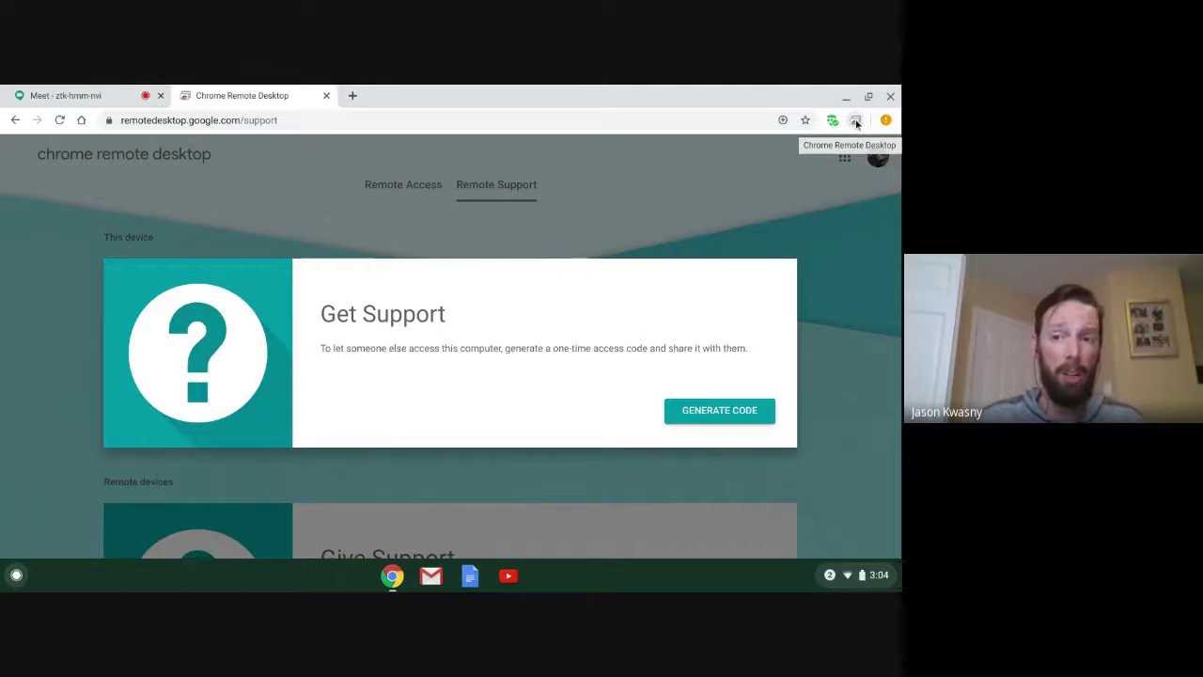
pyautogui.click(661, 212)
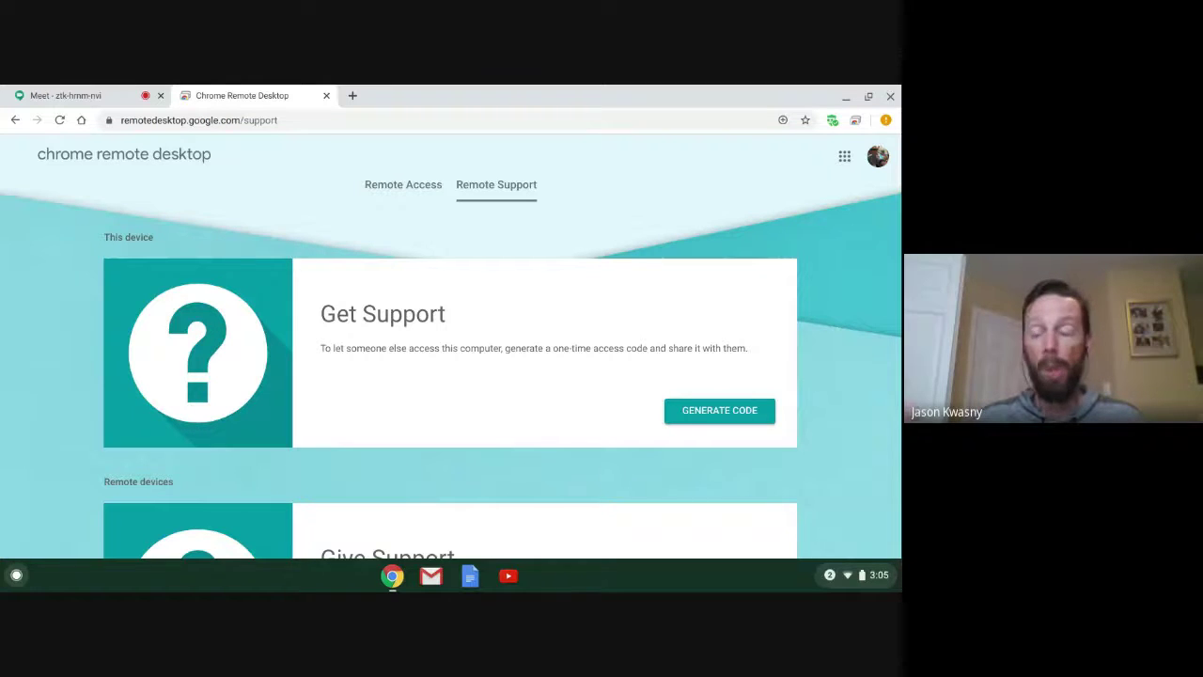
pyautogui.click(721, 416)
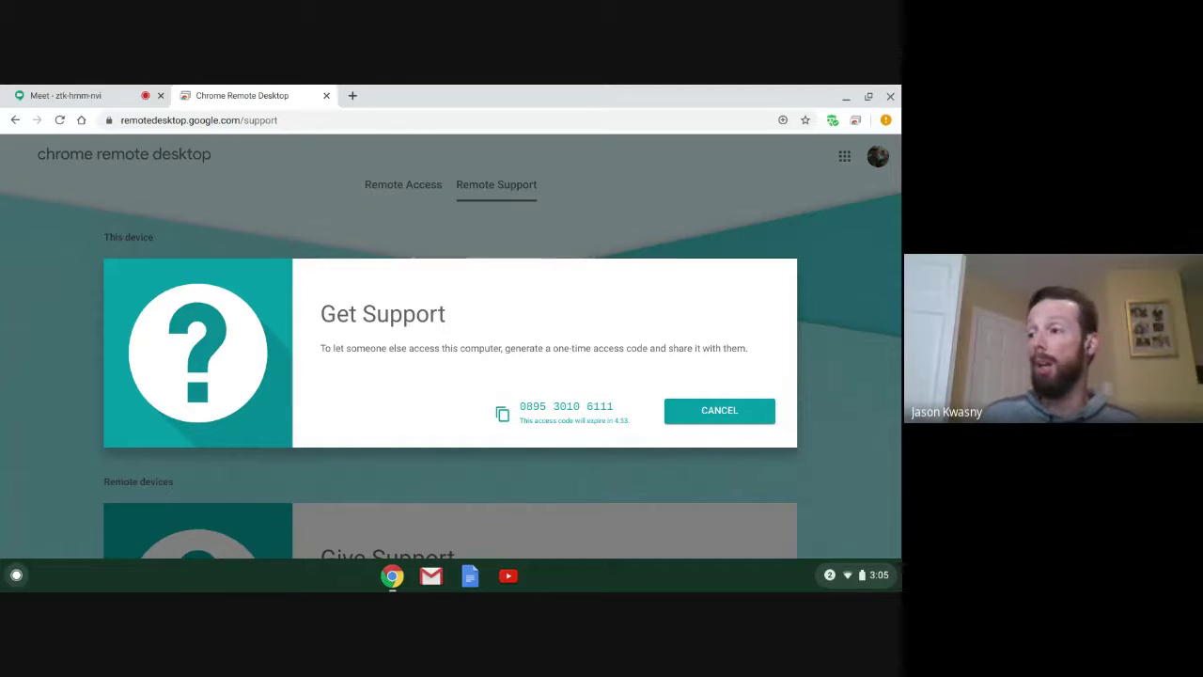
# - Stop presenting in Meet and open the remotedesktop.google.com/support page in a new tab, dismissing prompts
pyautogui.click(74, 93)
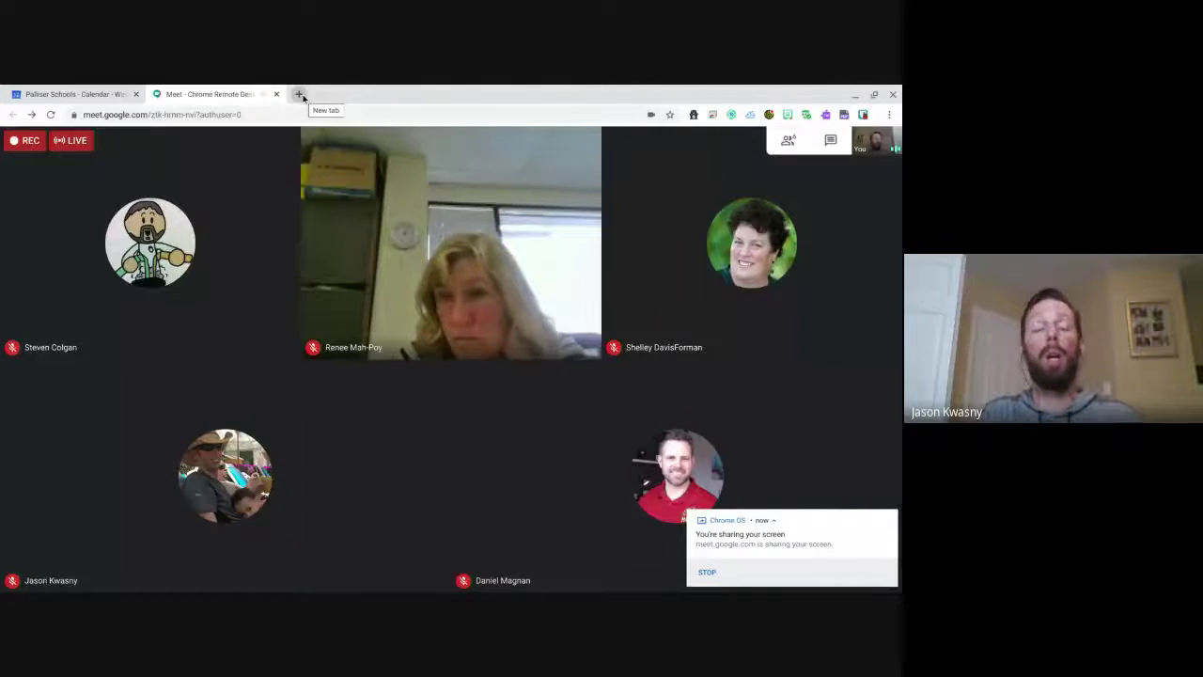
pyautogui.click(299, 94)
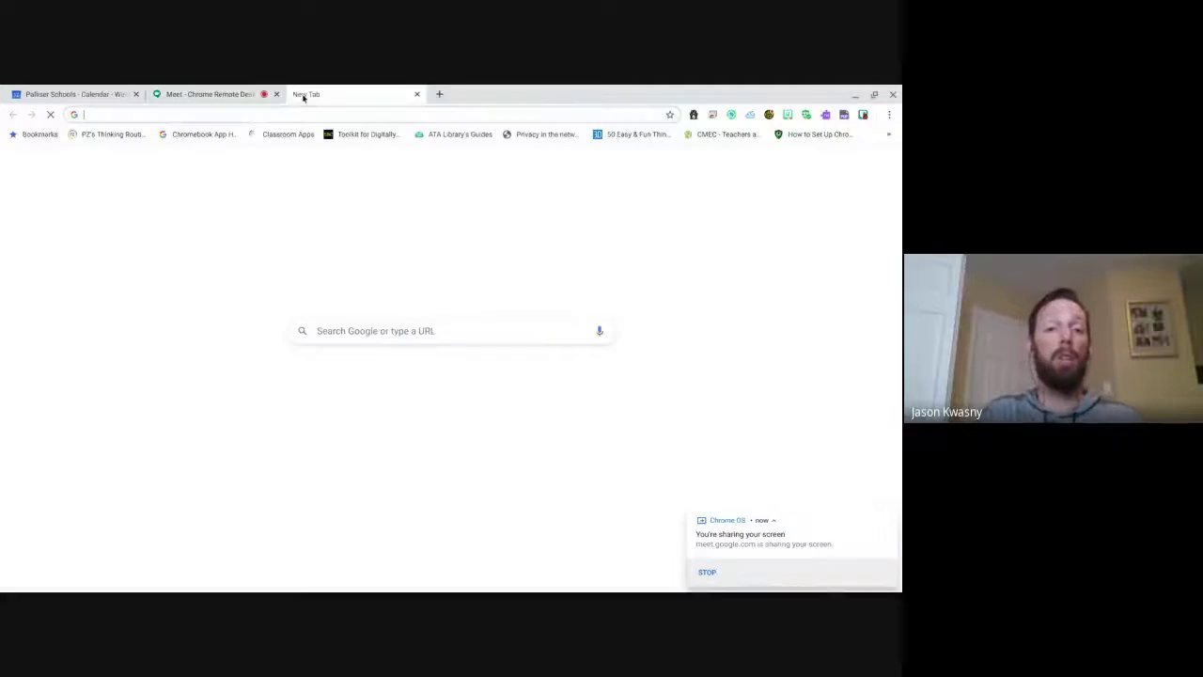
pyautogui.click(713, 114)
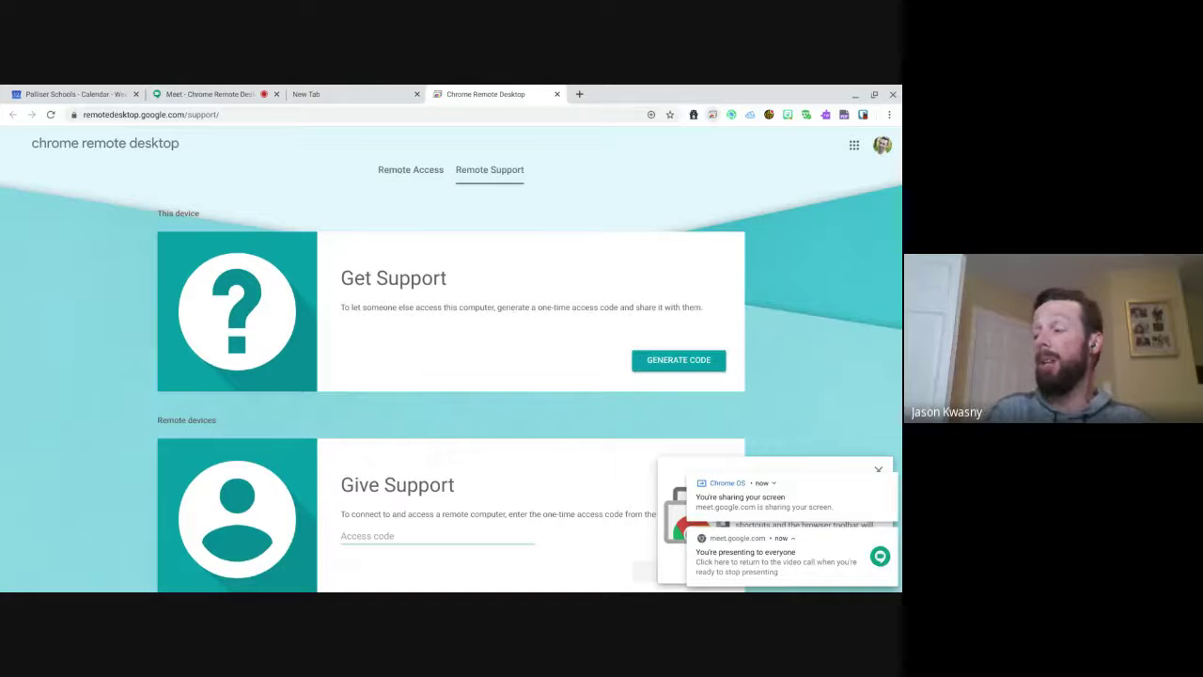
pyautogui.scroll(-1, 809, 275)
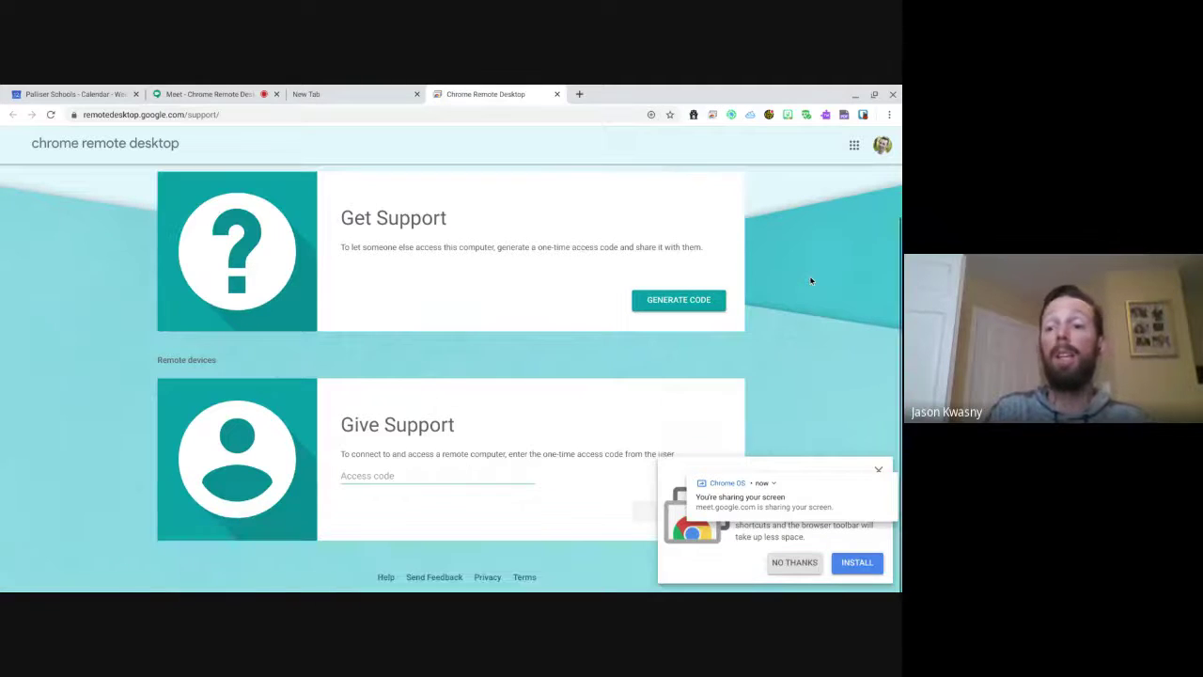
pyautogui.click(878, 469)
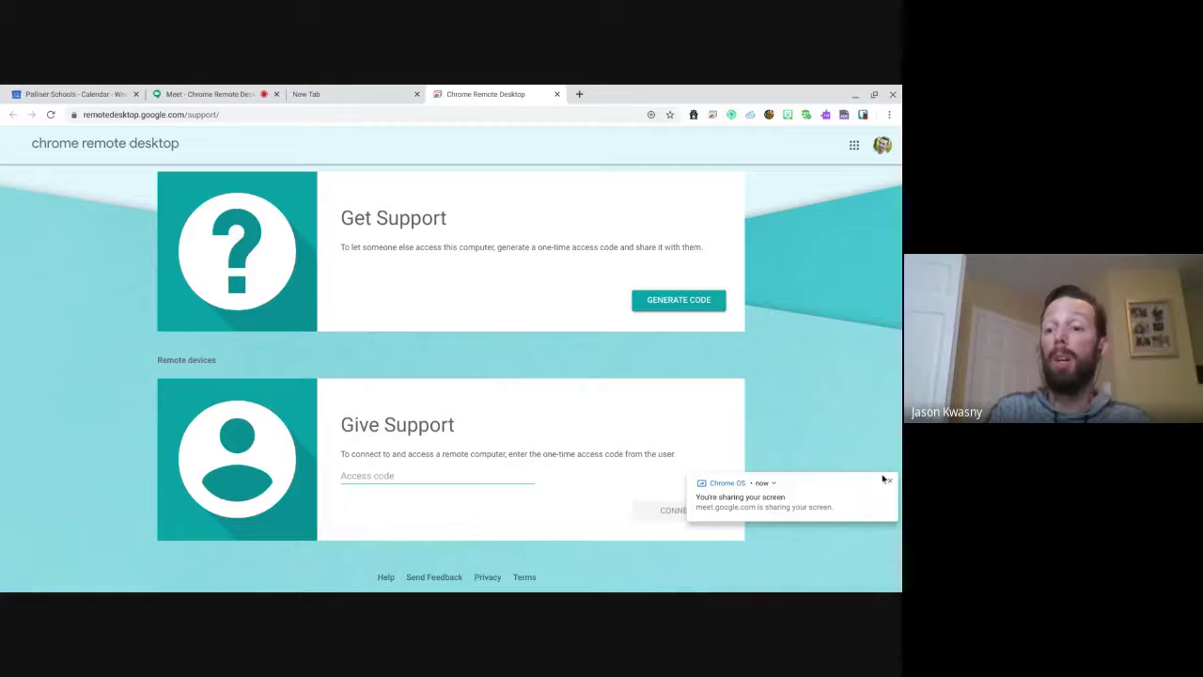
pyautogui.click(889, 481)
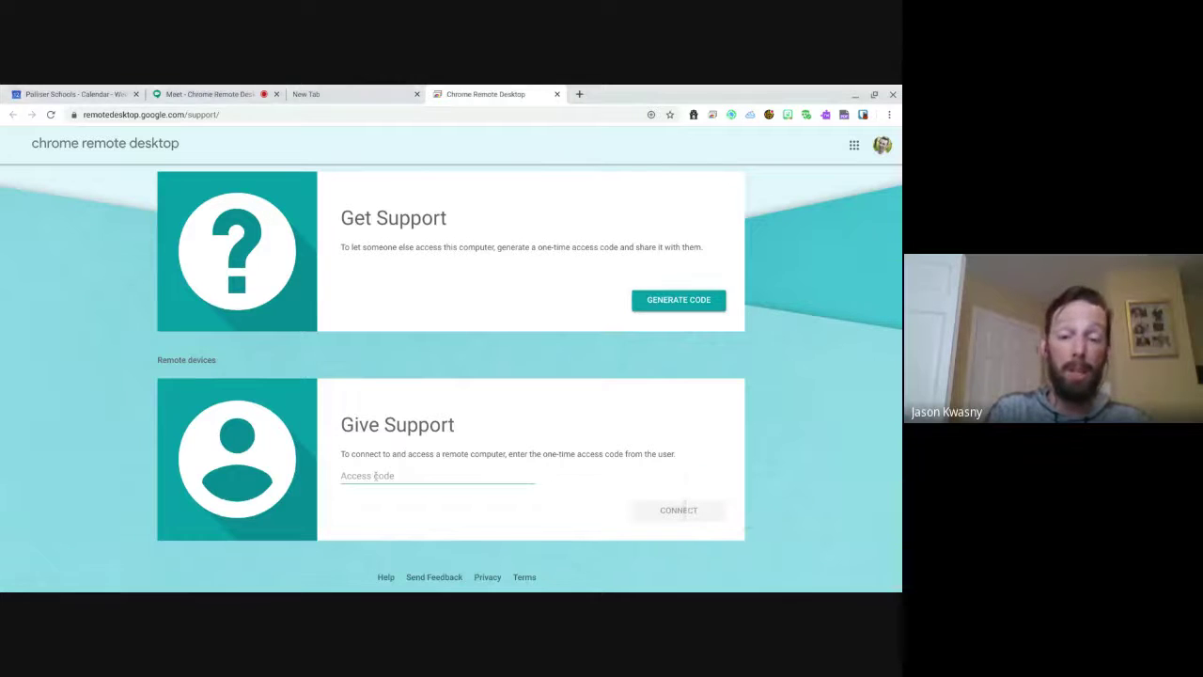
# - Enter the Chromebook's one-time access code under Give Support and connect
pyautogui.click(375, 476)
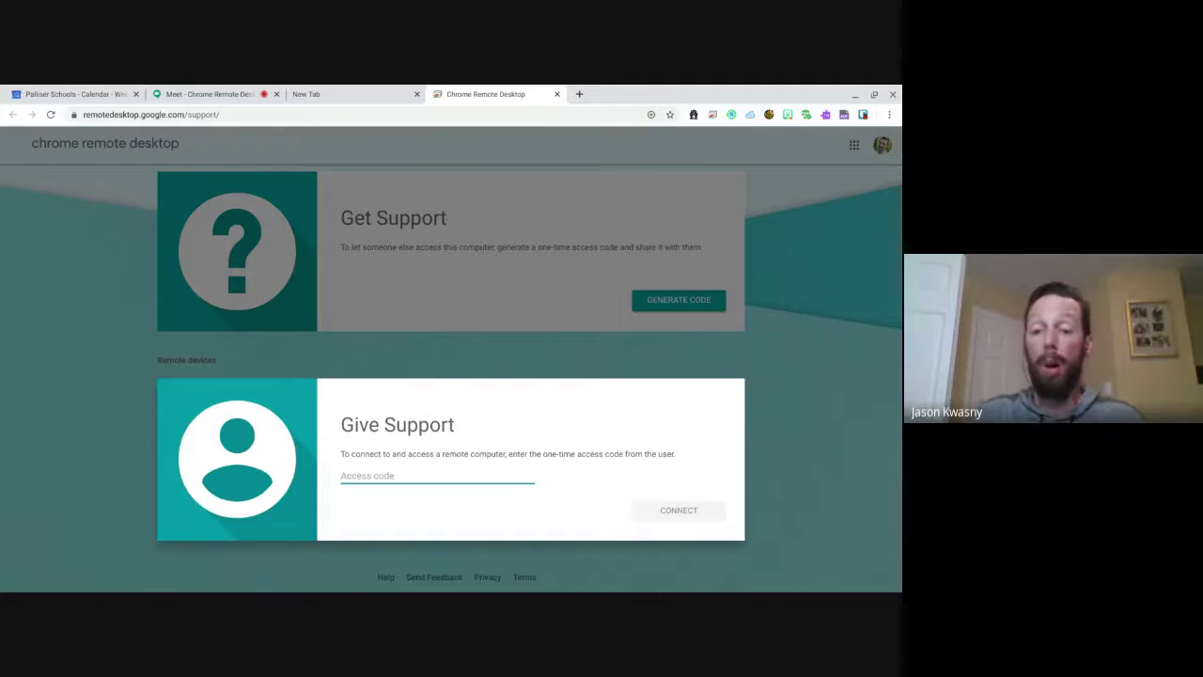
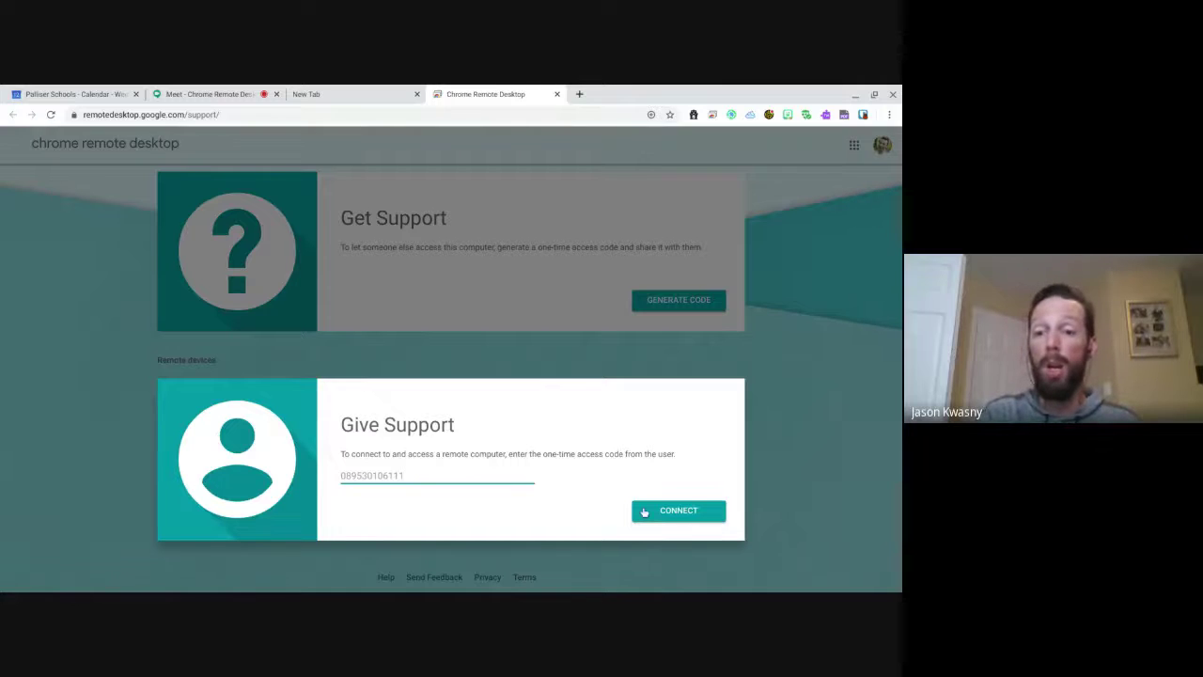
pyautogui.click(668, 515)
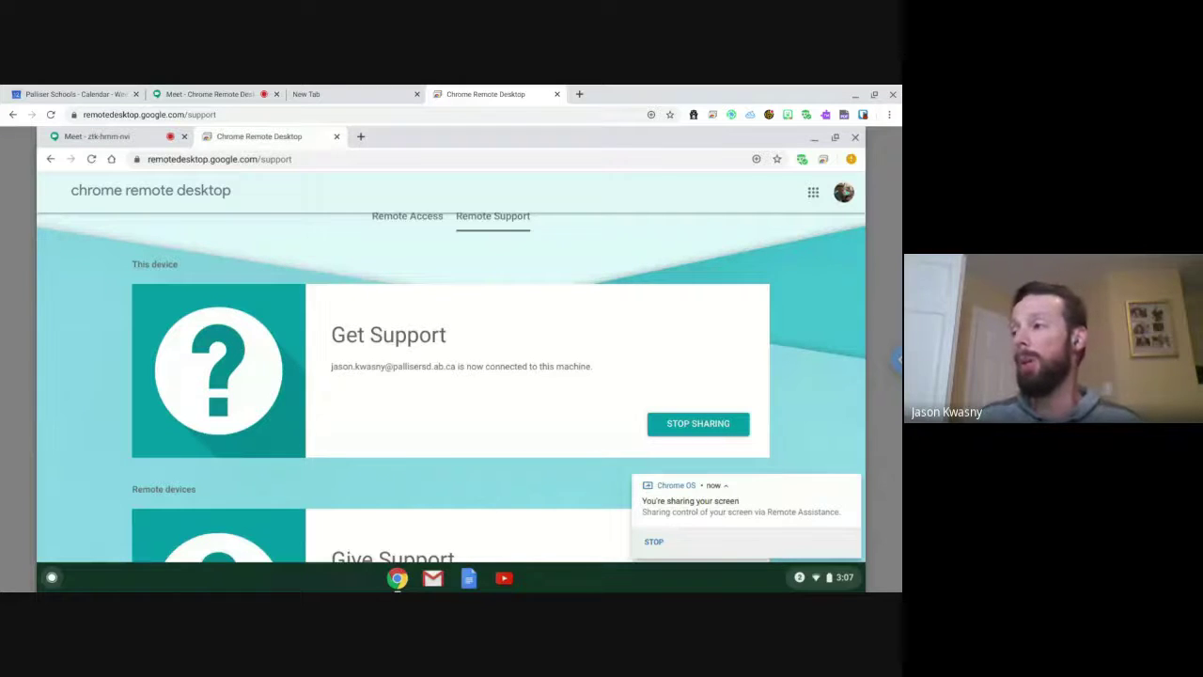
# - On the Chromebook, search 'math learning center' in a new tab and open its free apps page
pyautogui.hotkey('ctrl', 't')
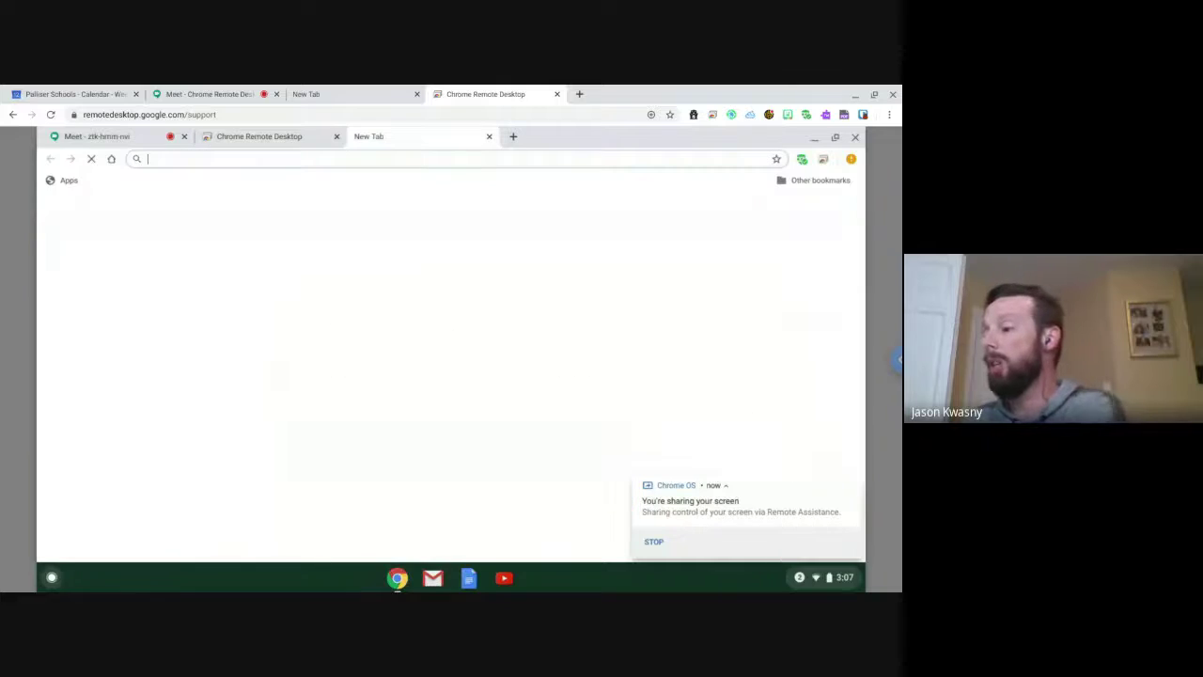
pyautogui.write('math le')
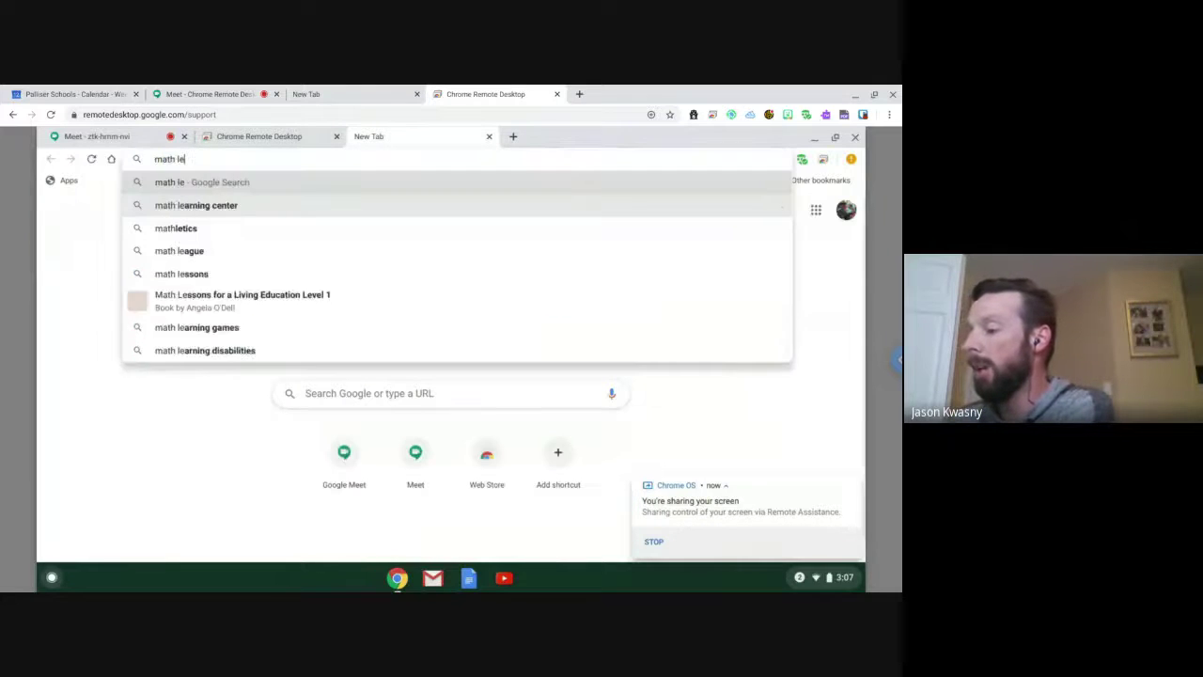
pyautogui.write('arning center')
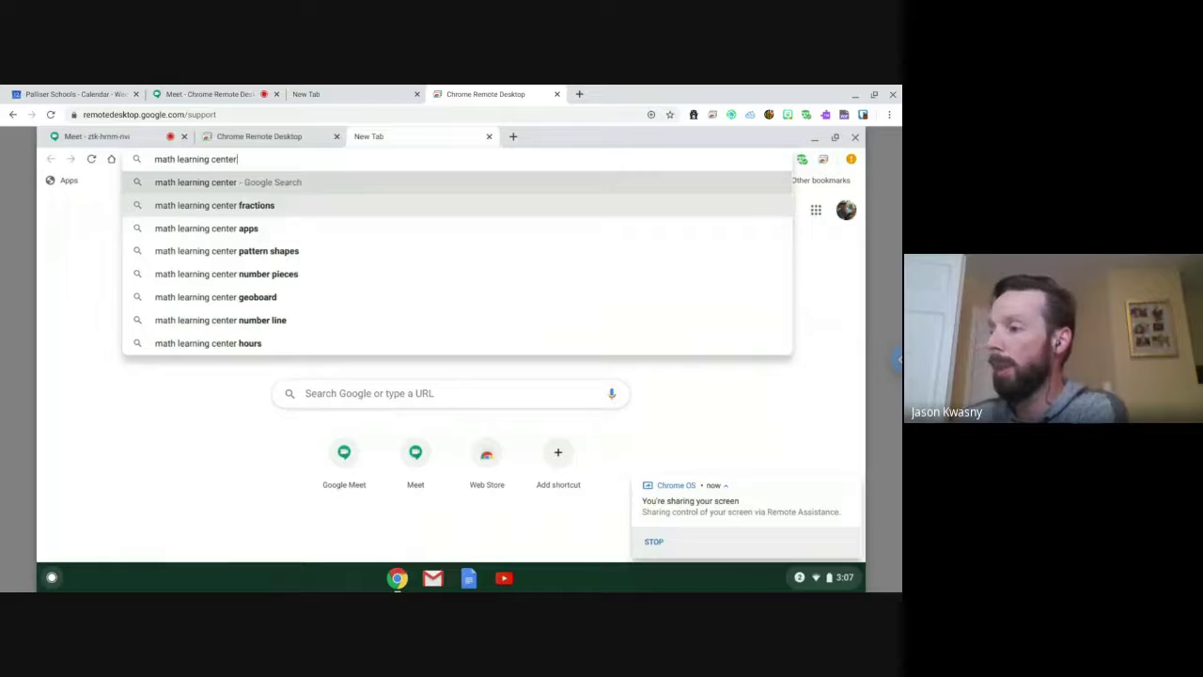
pyautogui.press('Return')
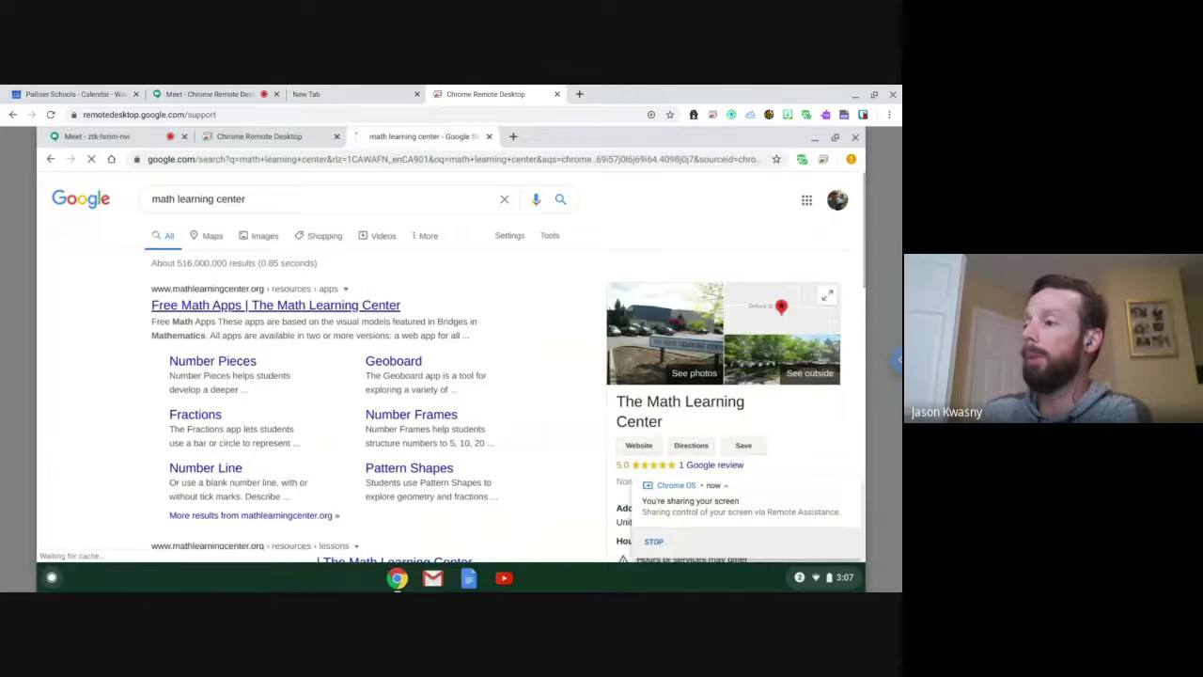
pyautogui.click(276, 304)
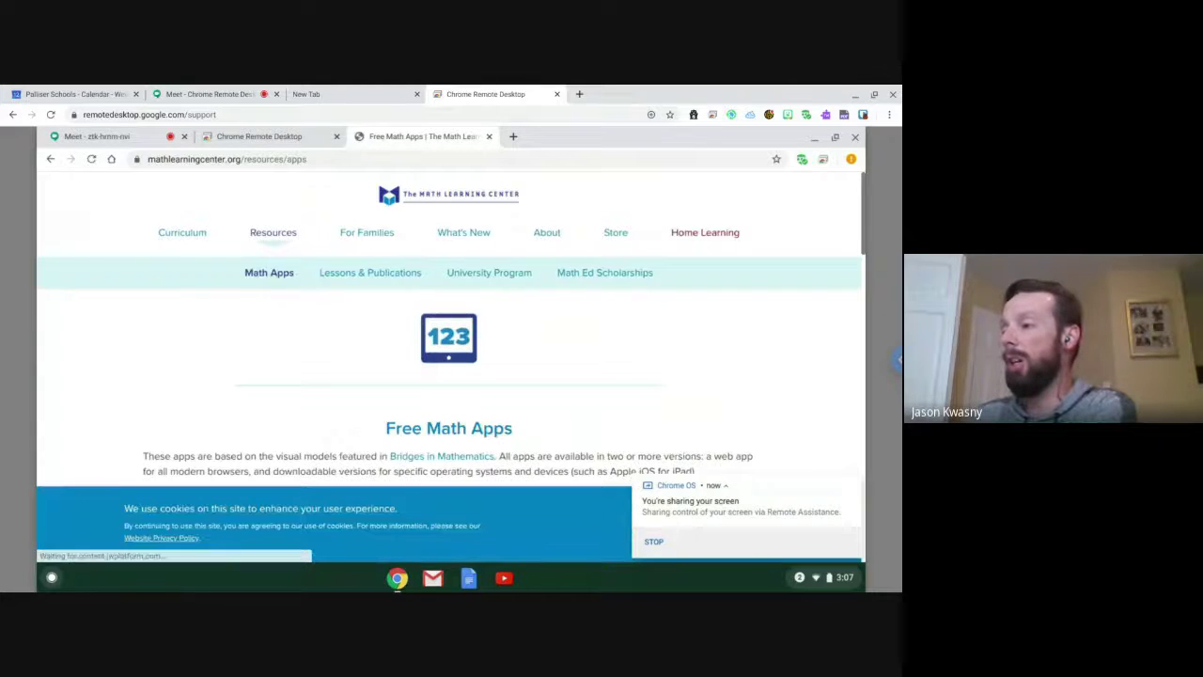
# - Open the Number Frames page from the Free Math Apps list, then return to the Meet call
pyautogui.scroll(-3, 449, 366)
pyautogui.scroll(-5, 449, 329)
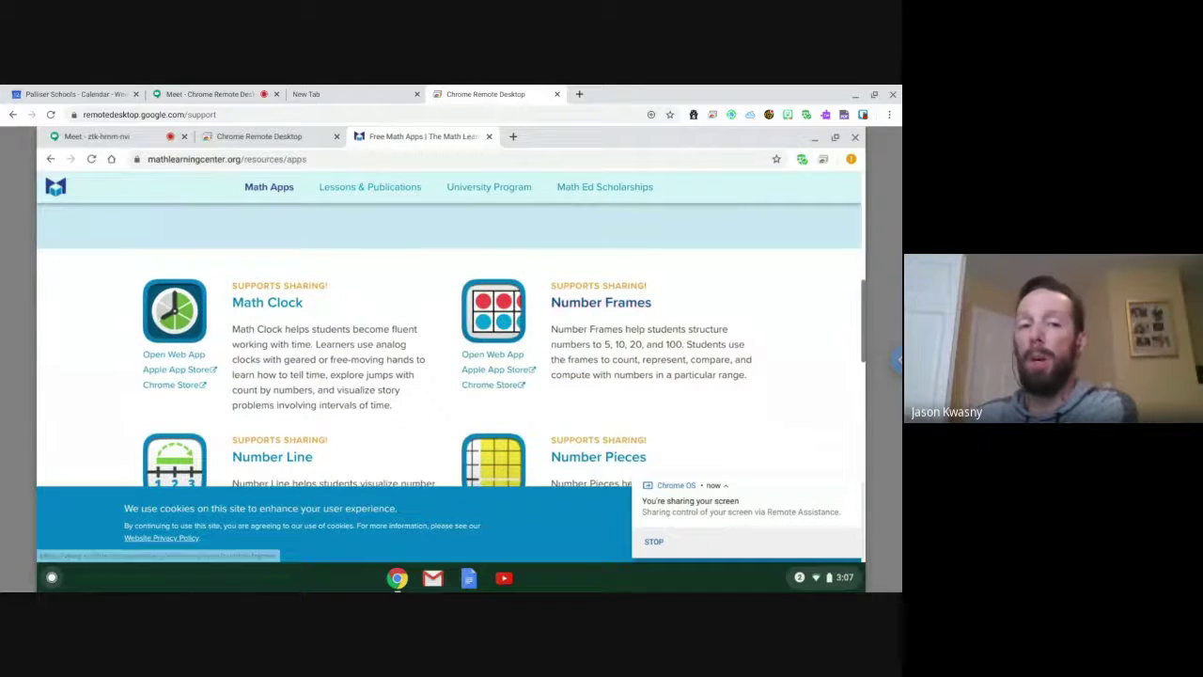
pyautogui.click(582, 303)
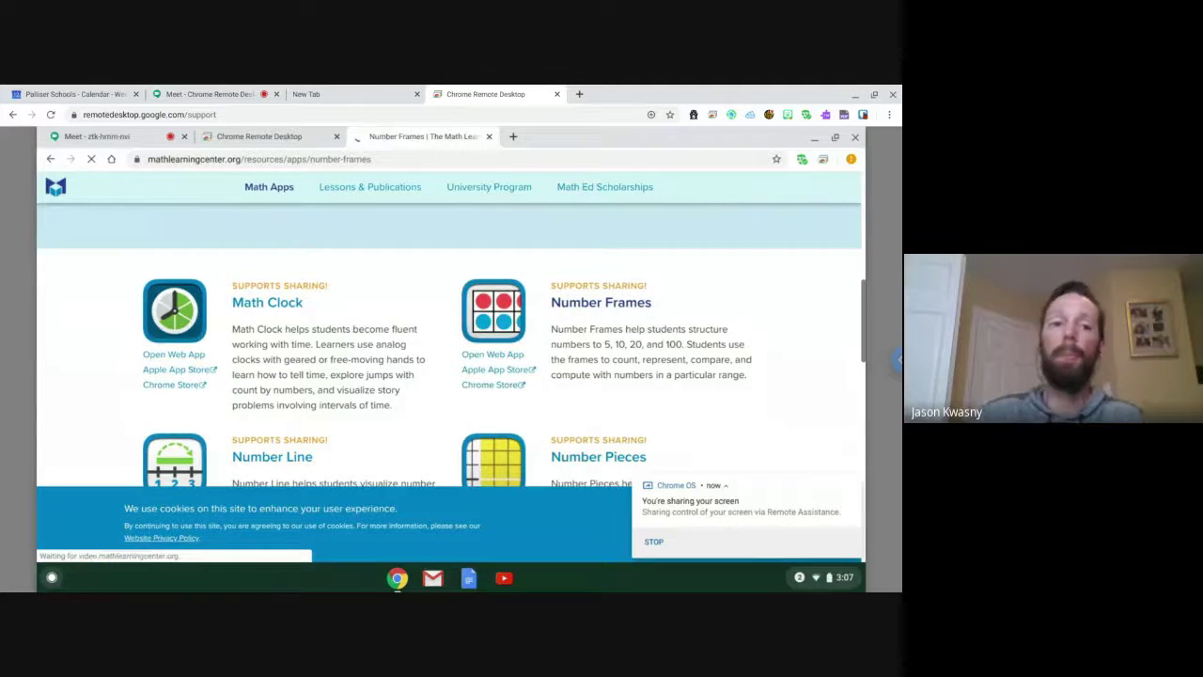
pyautogui.click(215, 94)
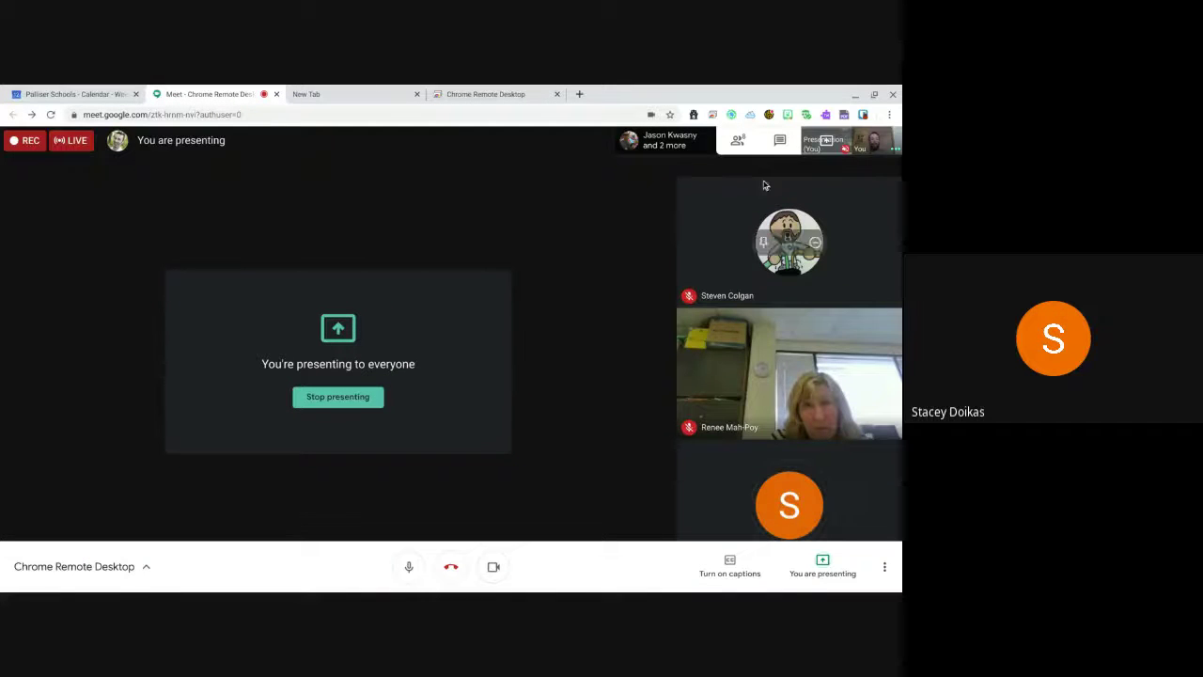
# - Mute a participant for everyone from Meet's People panel, then return to the Remote Desktop tab
pyautogui.click(738, 141)
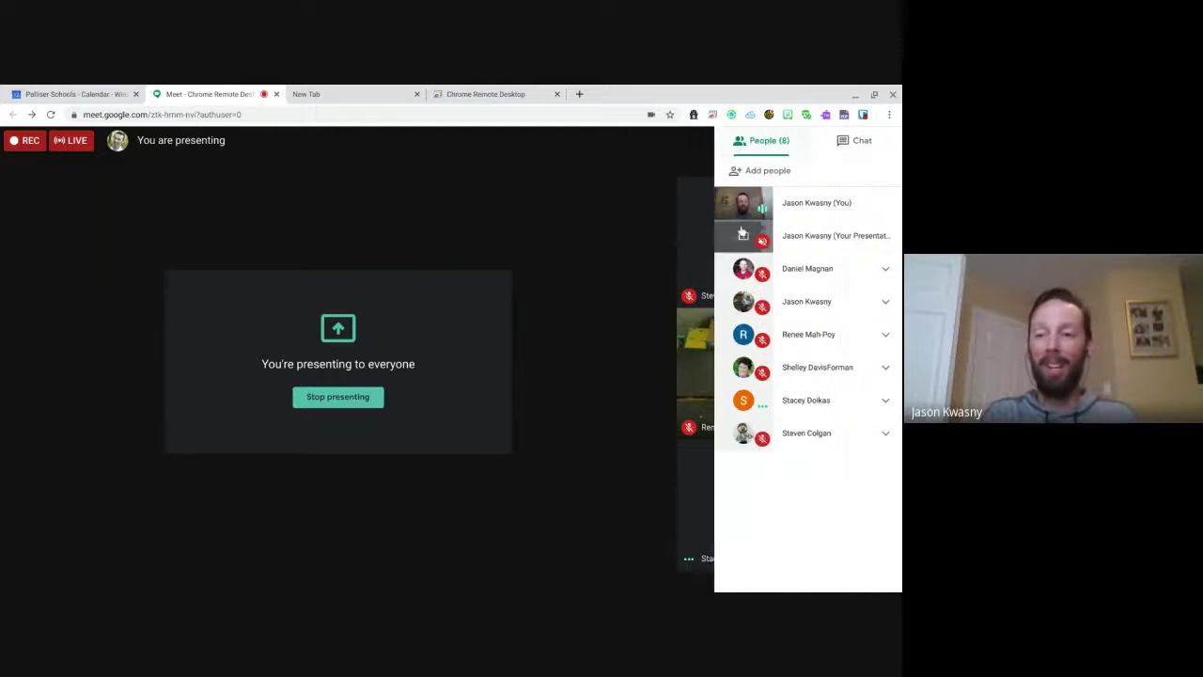
pyautogui.click(873, 405)
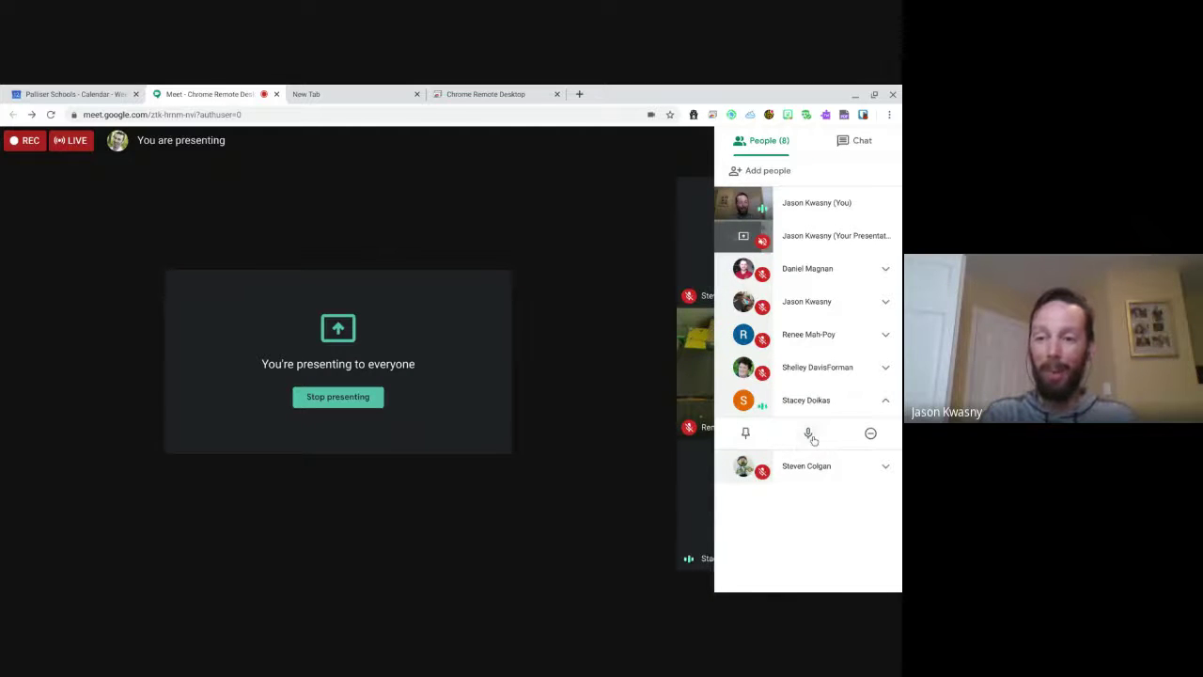
pyautogui.click(808, 434)
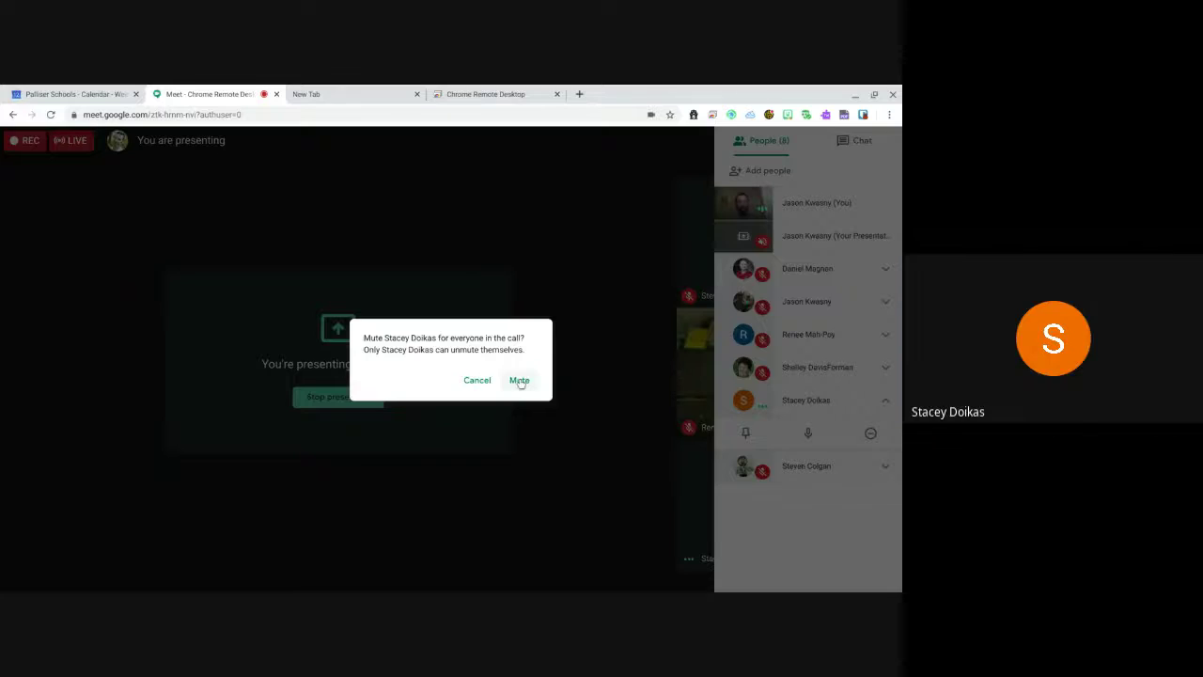
pyautogui.click(520, 381)
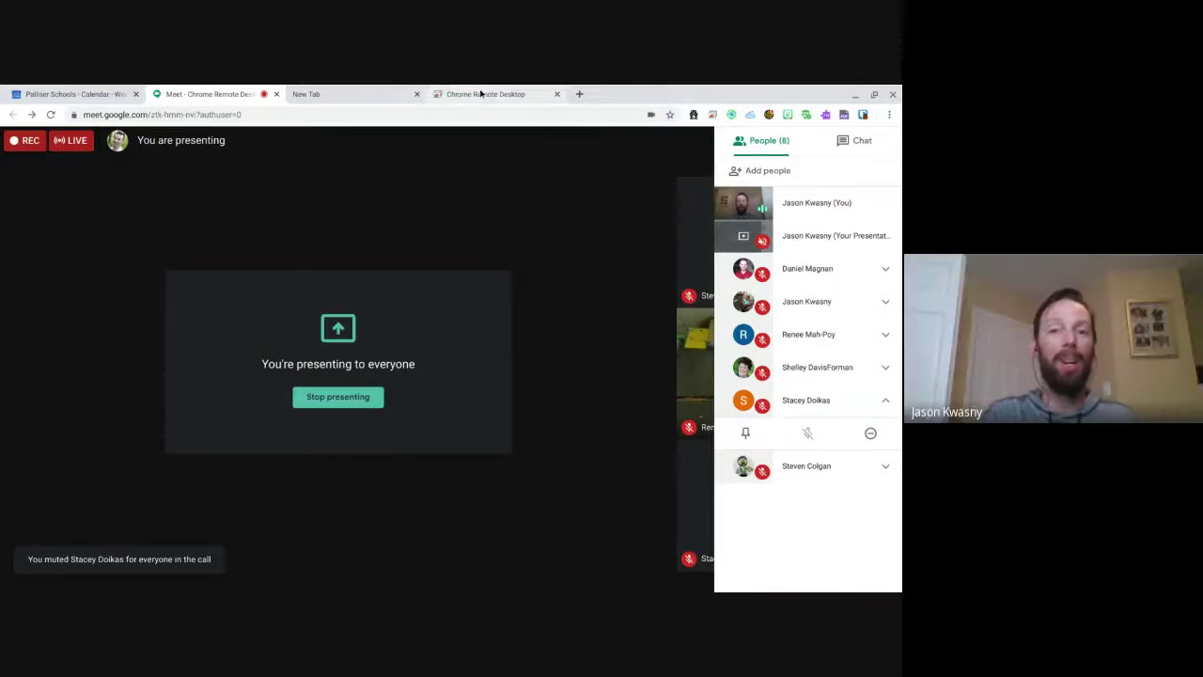
pyautogui.click(484, 94)
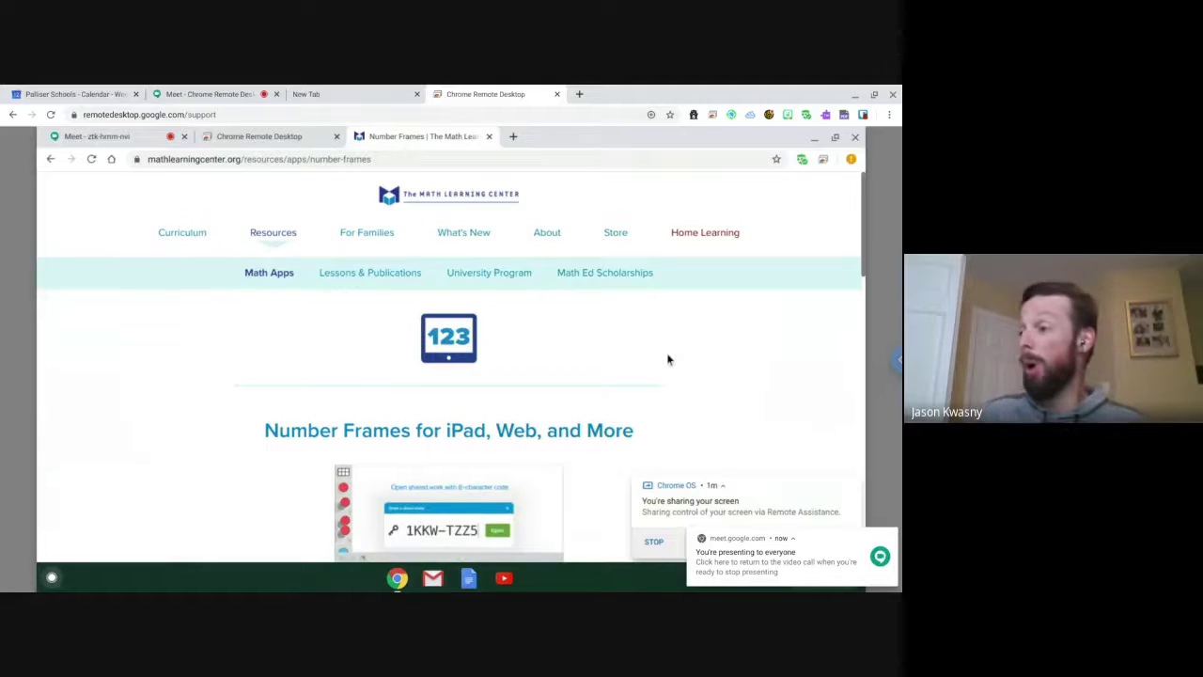
# - Launch the Number Frames web app from its page, opening an empty ten-frame
pyautogui.scroll(-3, 448, 376)
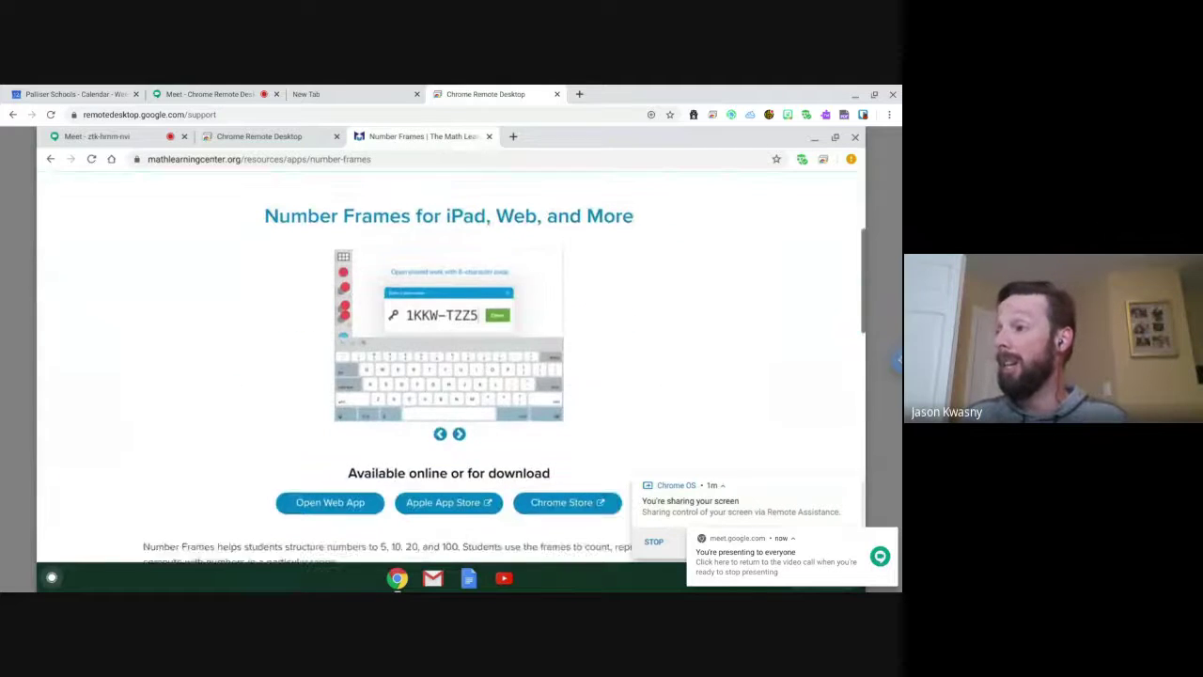
pyautogui.scroll(-2, 329, 423)
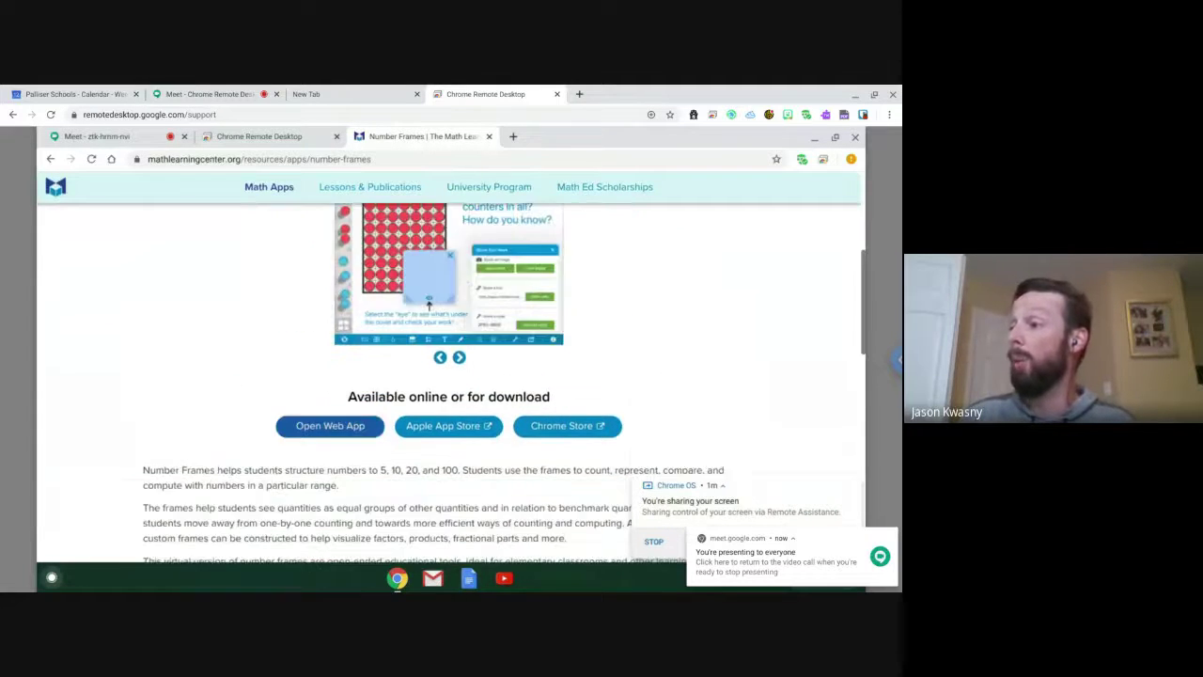
pyautogui.click(329, 426)
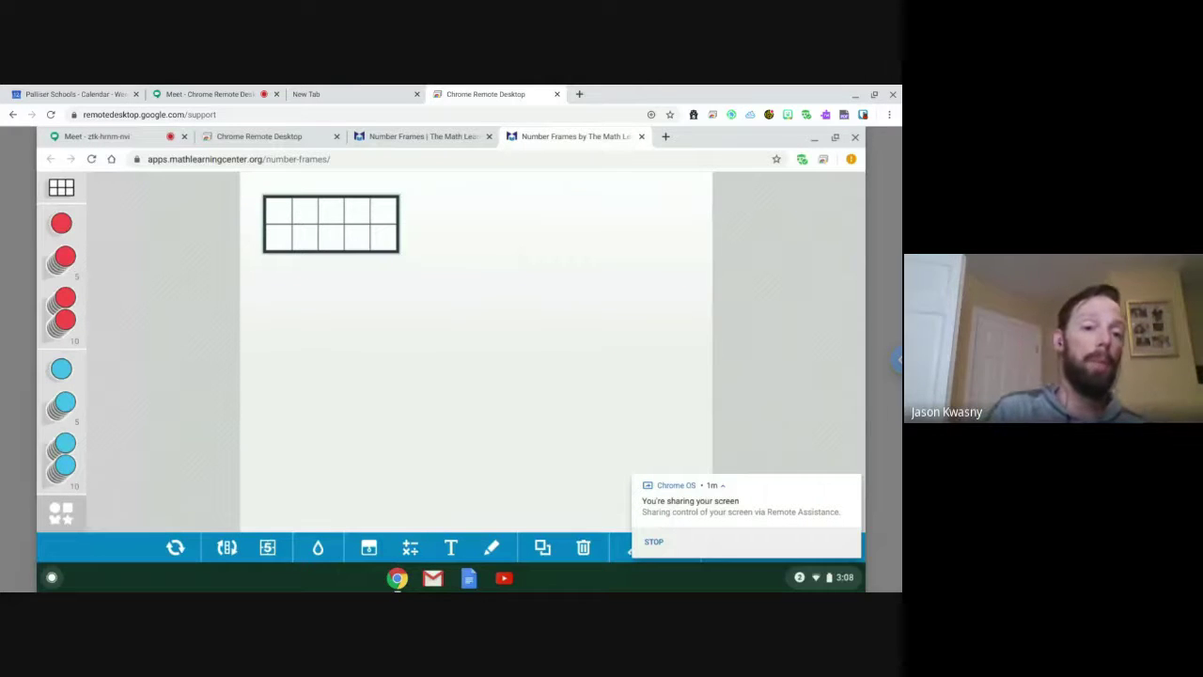
# - Drag a red five-counter stack into the top row and two blue counters into the bottom row
pyautogui.moveTo(70, 263); pyautogui.dragTo(285, 214)
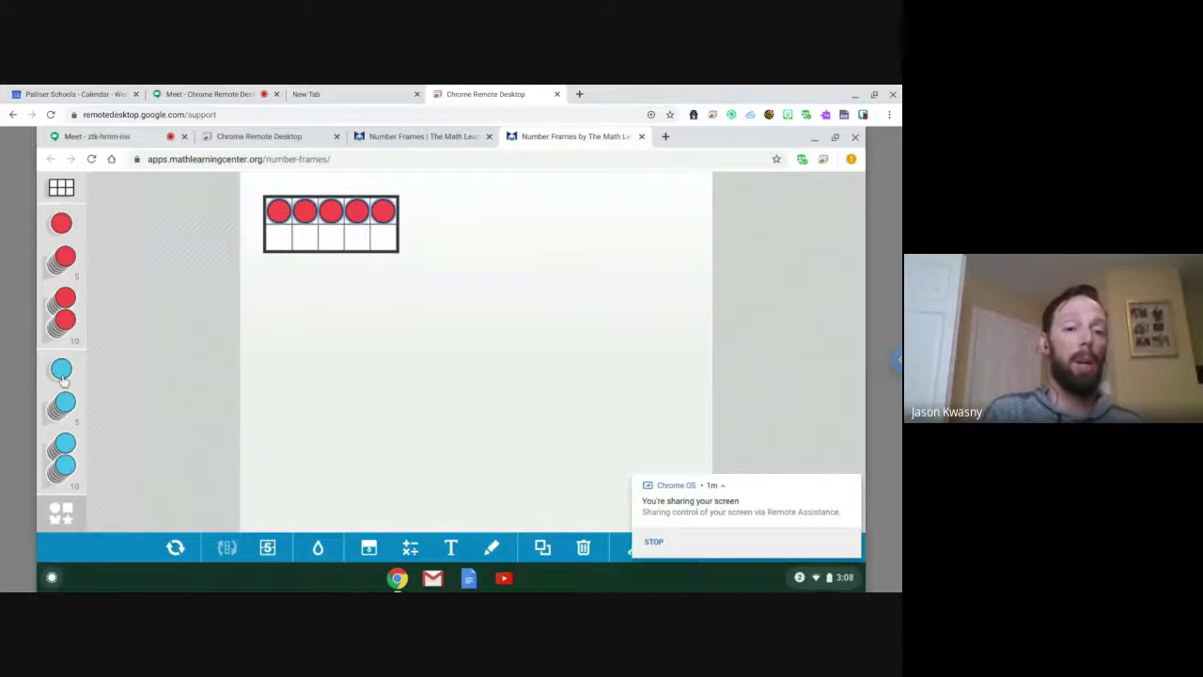
pyautogui.moveTo(62, 376); pyautogui.dragTo(280, 241)
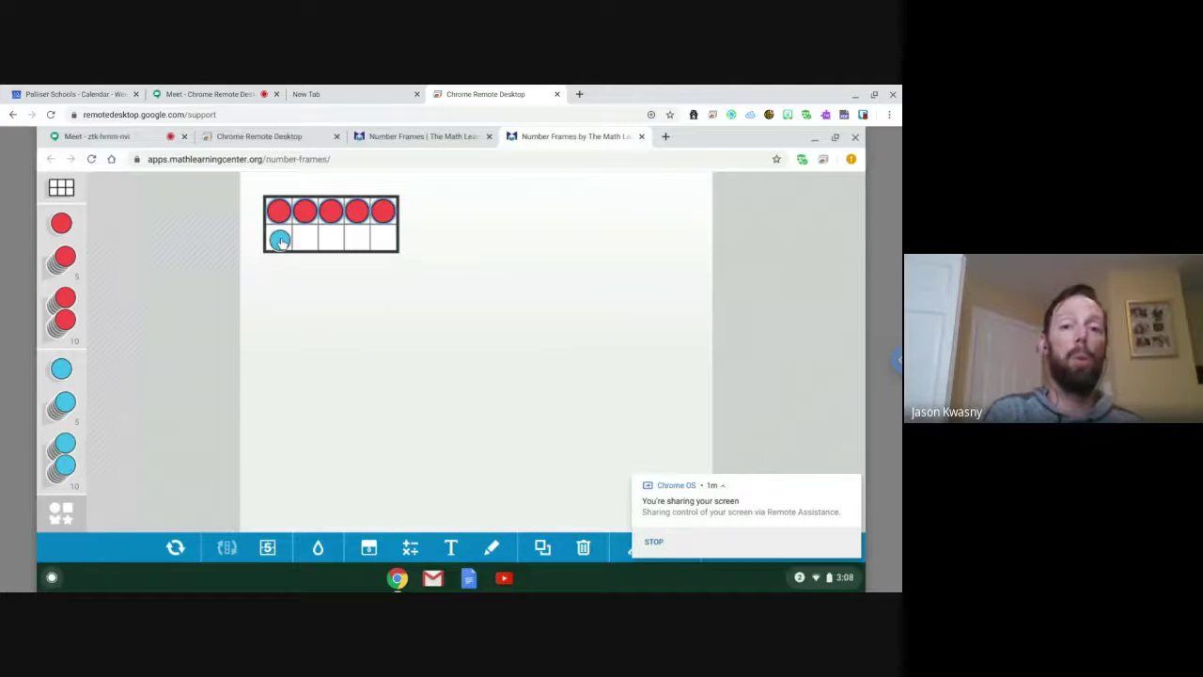
pyautogui.moveTo(61, 368); pyautogui.dragTo(306, 242)
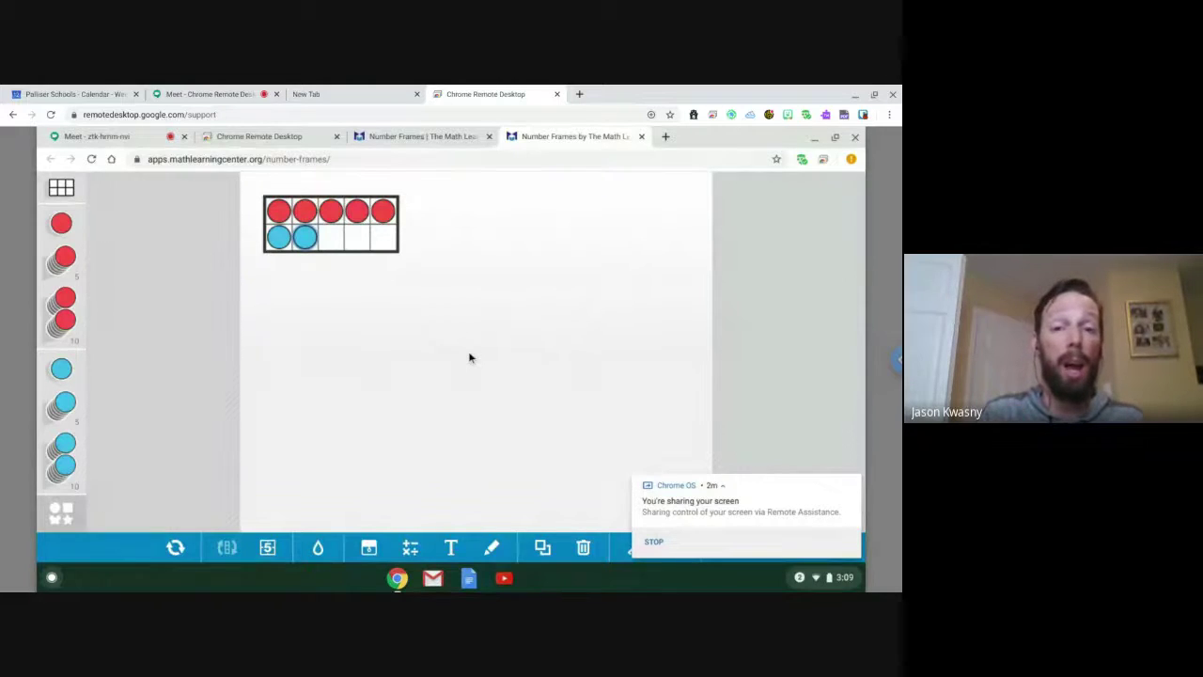
# - Add a 'This is my answer' text label right of the ten-frame, then switch to Meet
pyautogui.click(450, 550)
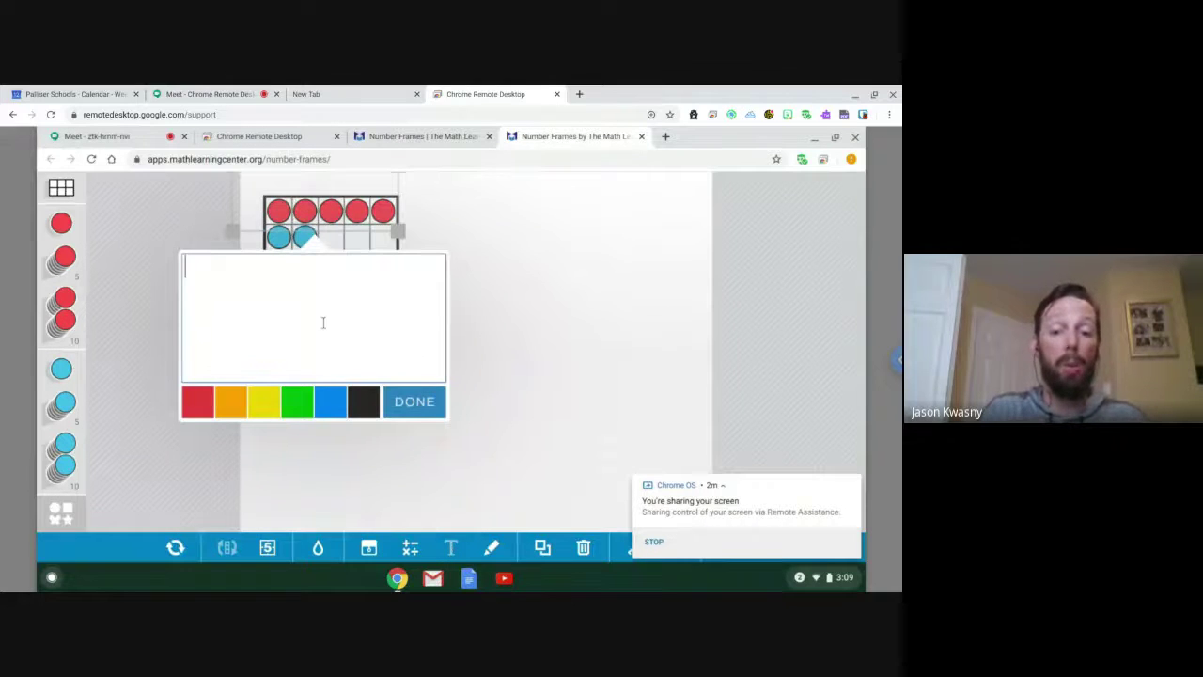
pyautogui.write('This is')
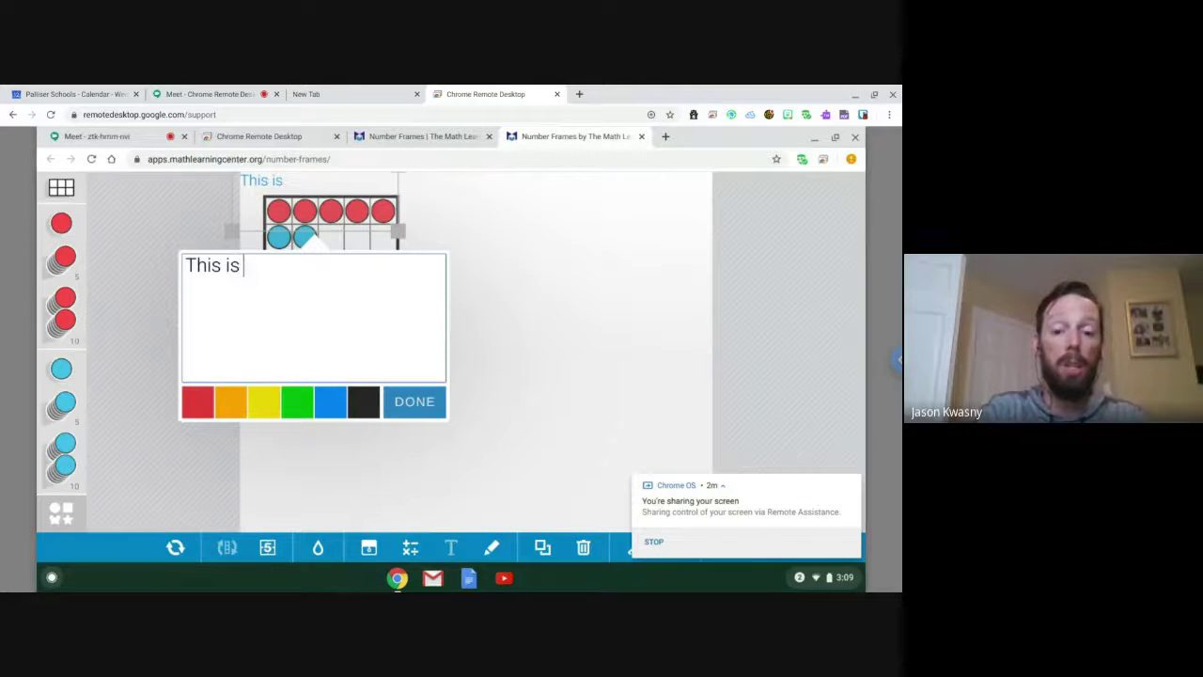
pyautogui.write(' my answer')
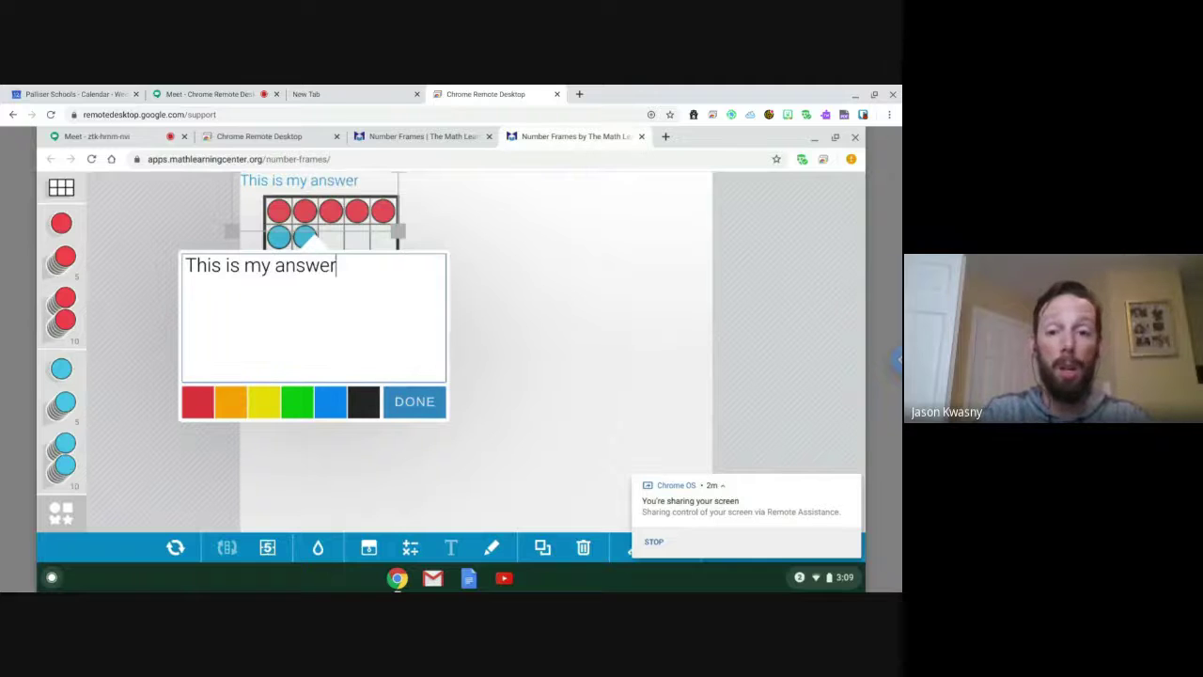
pyautogui.click(415, 403)
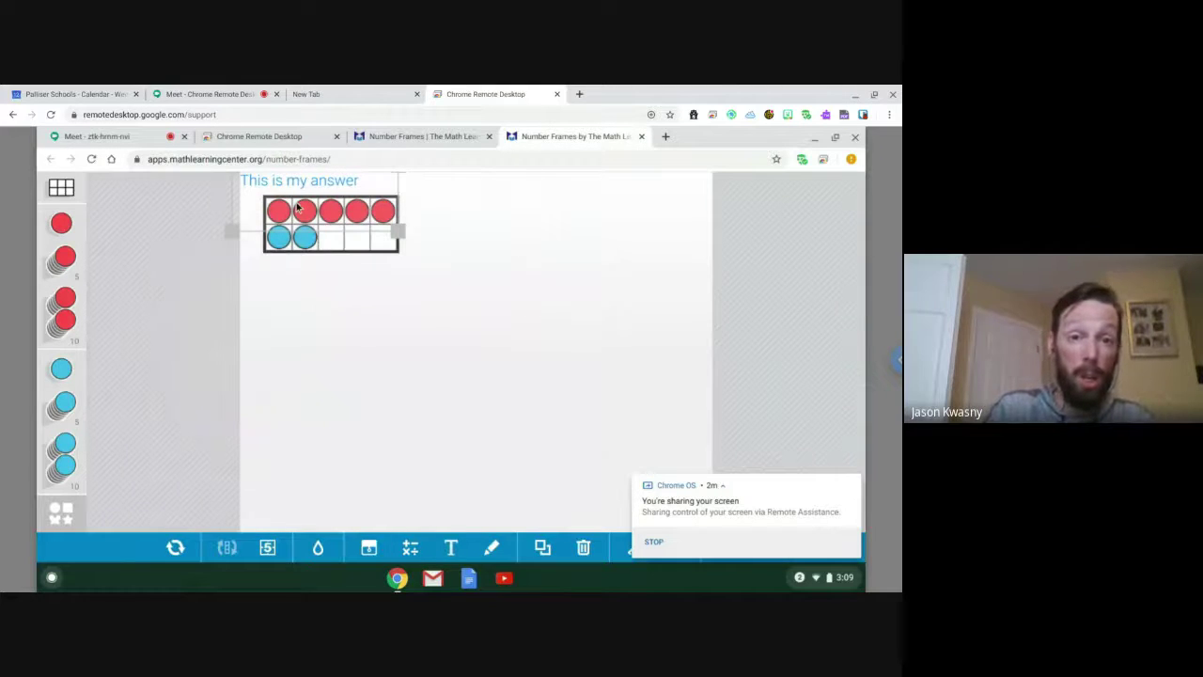
pyautogui.moveTo(372, 283); pyautogui.dragTo(507, 235)
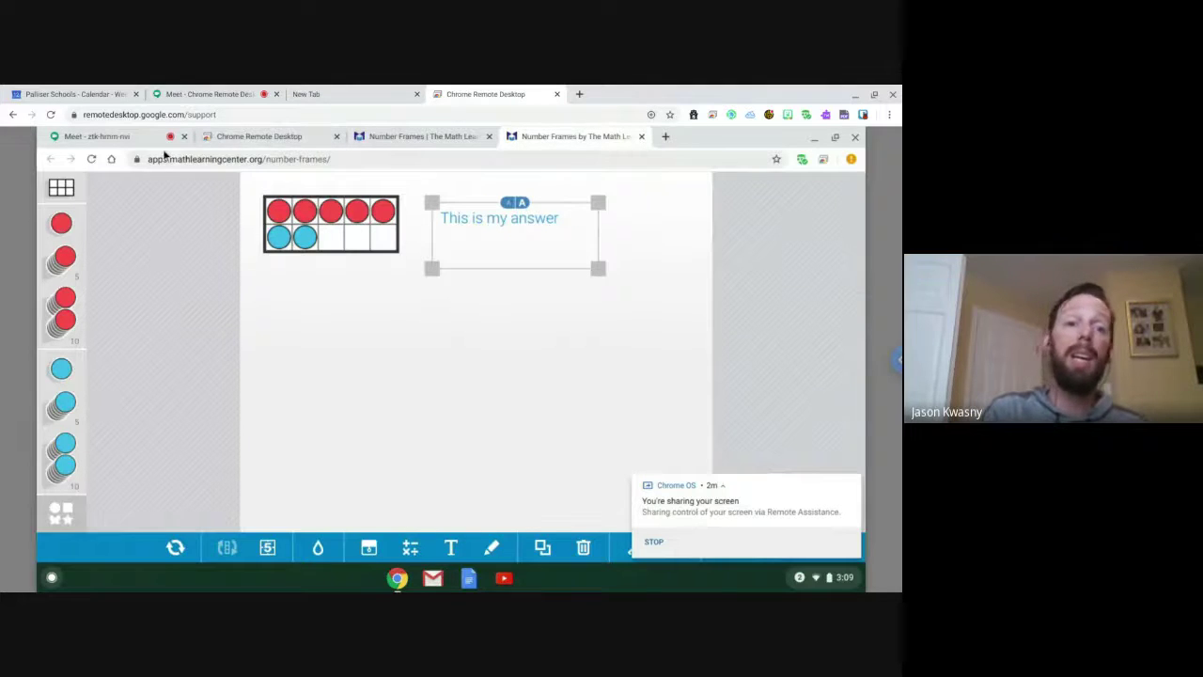
pyautogui.click(116, 137)
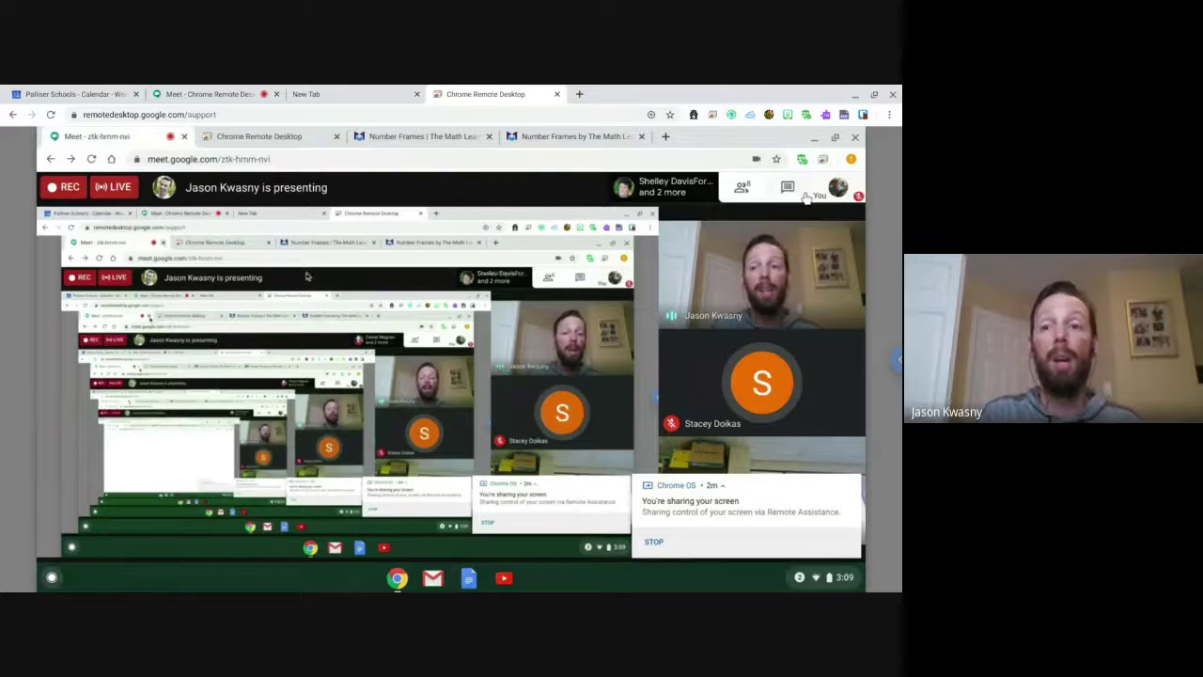
# - Type 'mail' in a new remote browser tab, end the remote session, and return to Meet
pyautogui.click(668, 136)
pyautogui.write('ma')
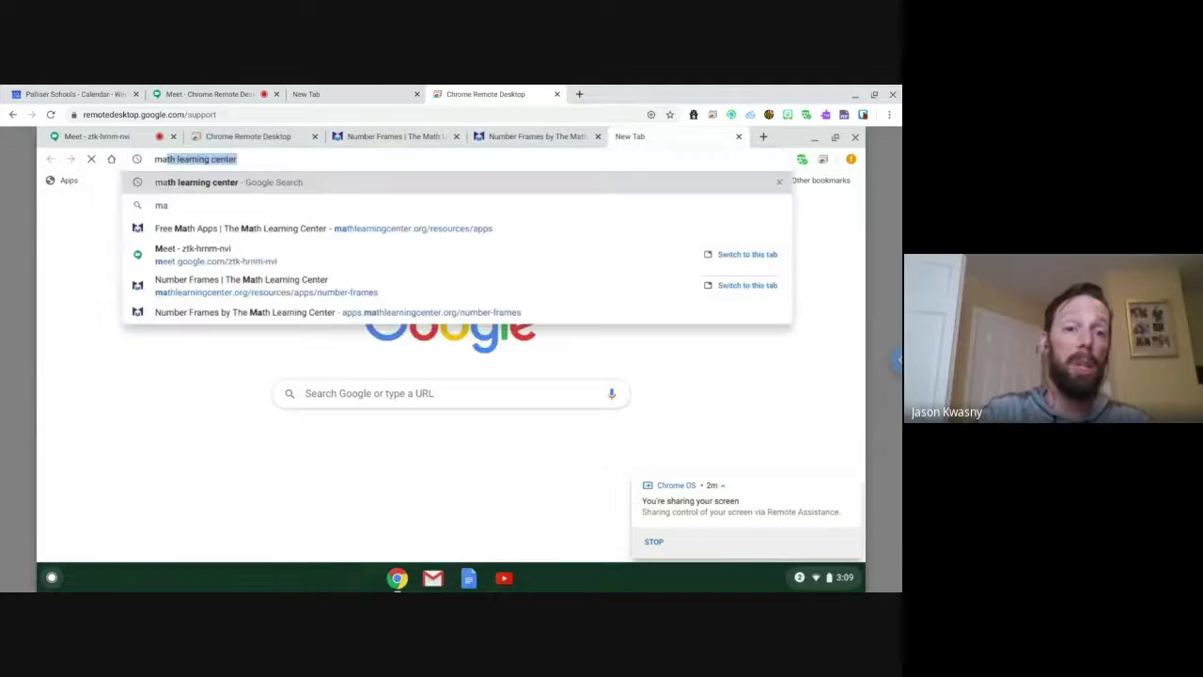
pyautogui.write('il')
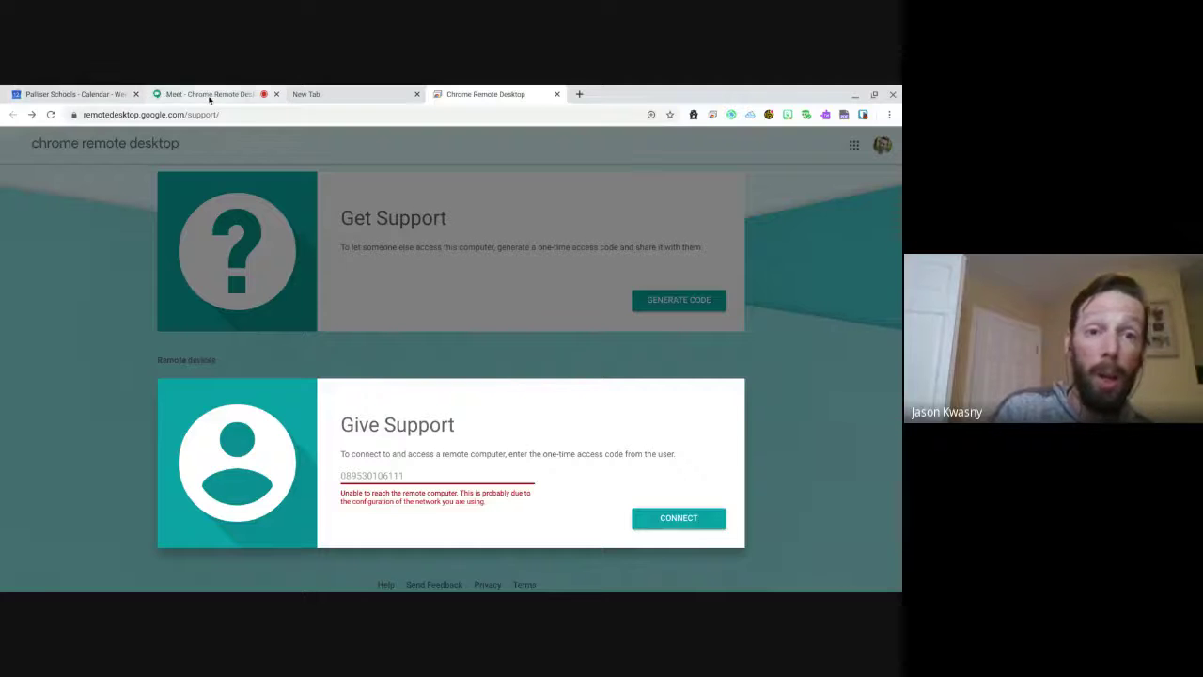
pyautogui.click(163, 95)
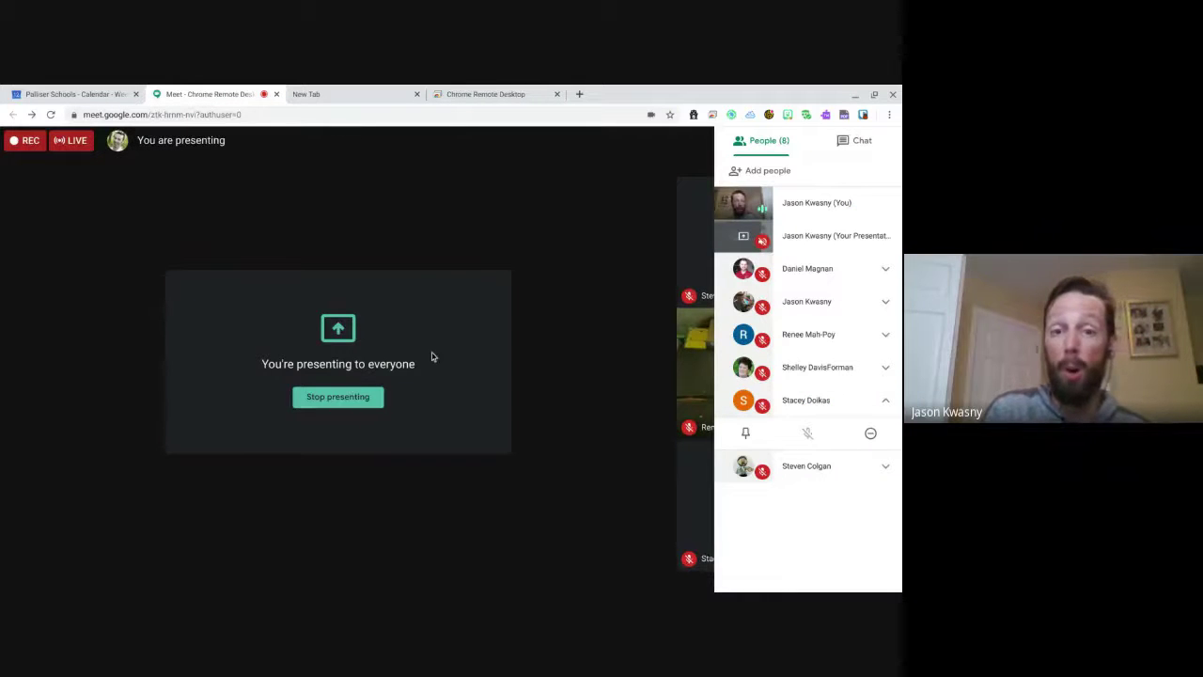
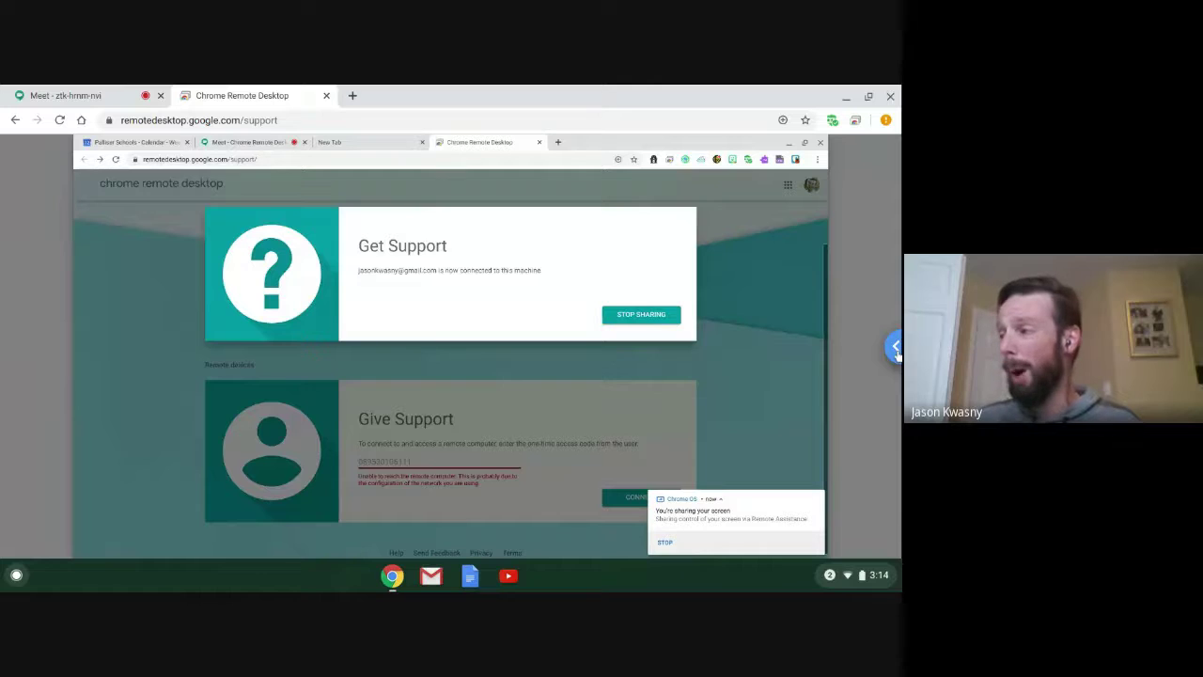
# - Open the Session options side panel and scroll through its options to reach the disconnect control
pyautogui.click(897, 349)
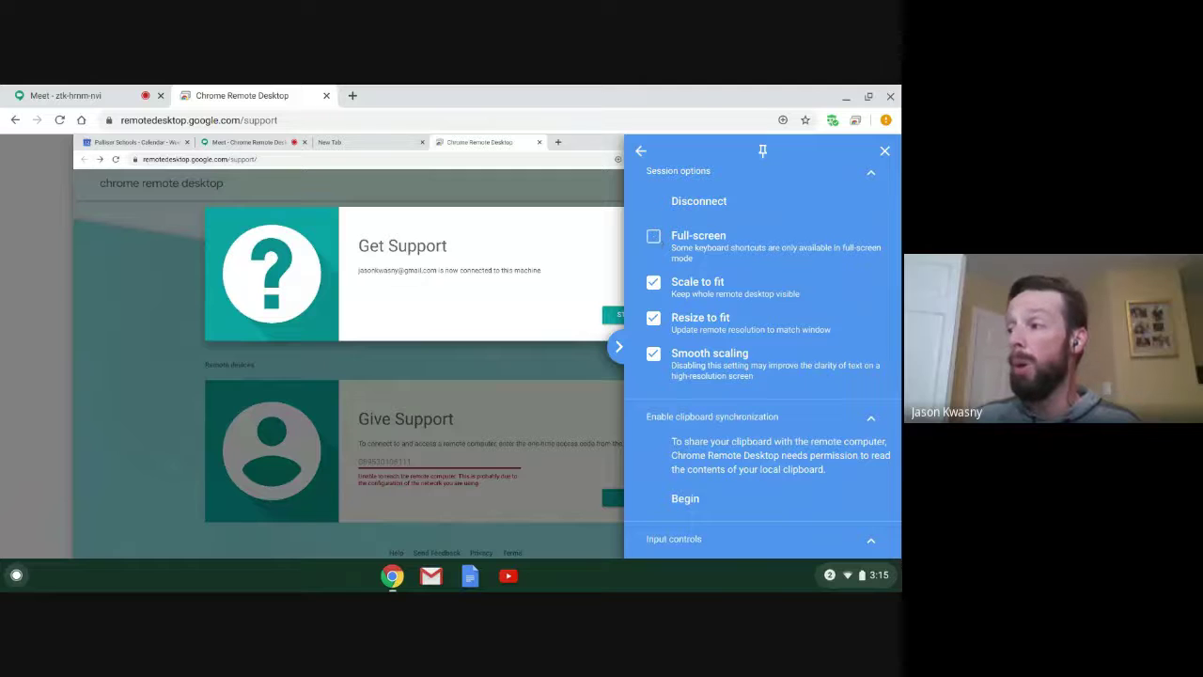
pyautogui.click(609, 474)
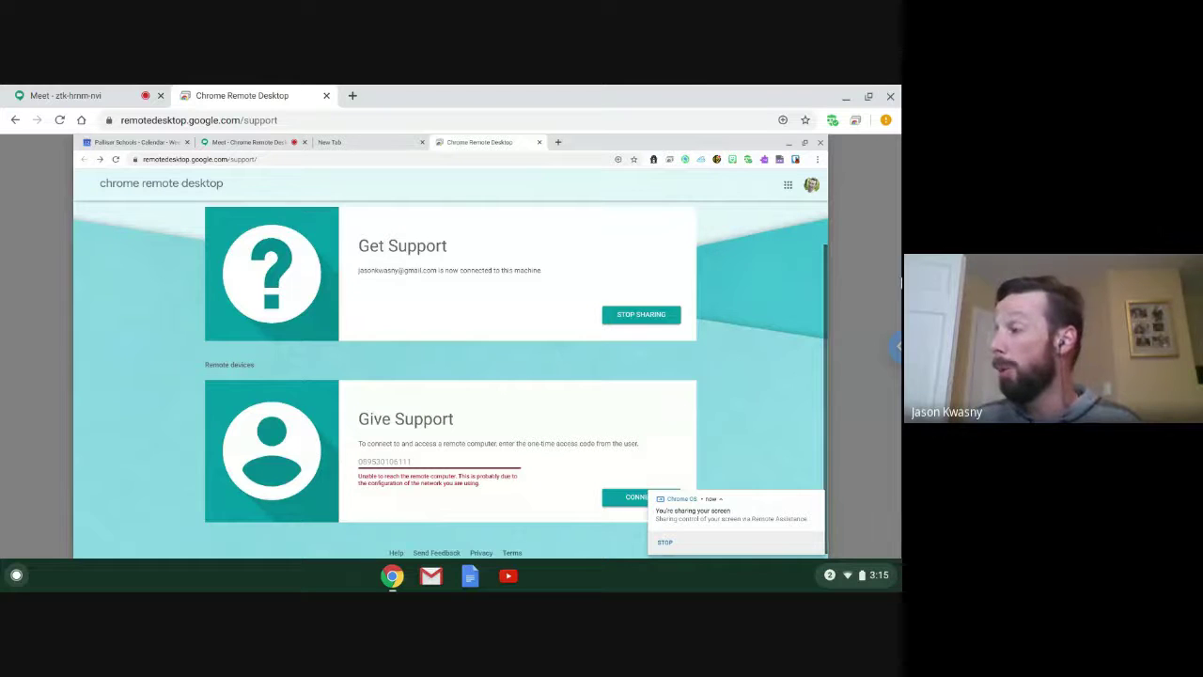
pyautogui.click(898, 347)
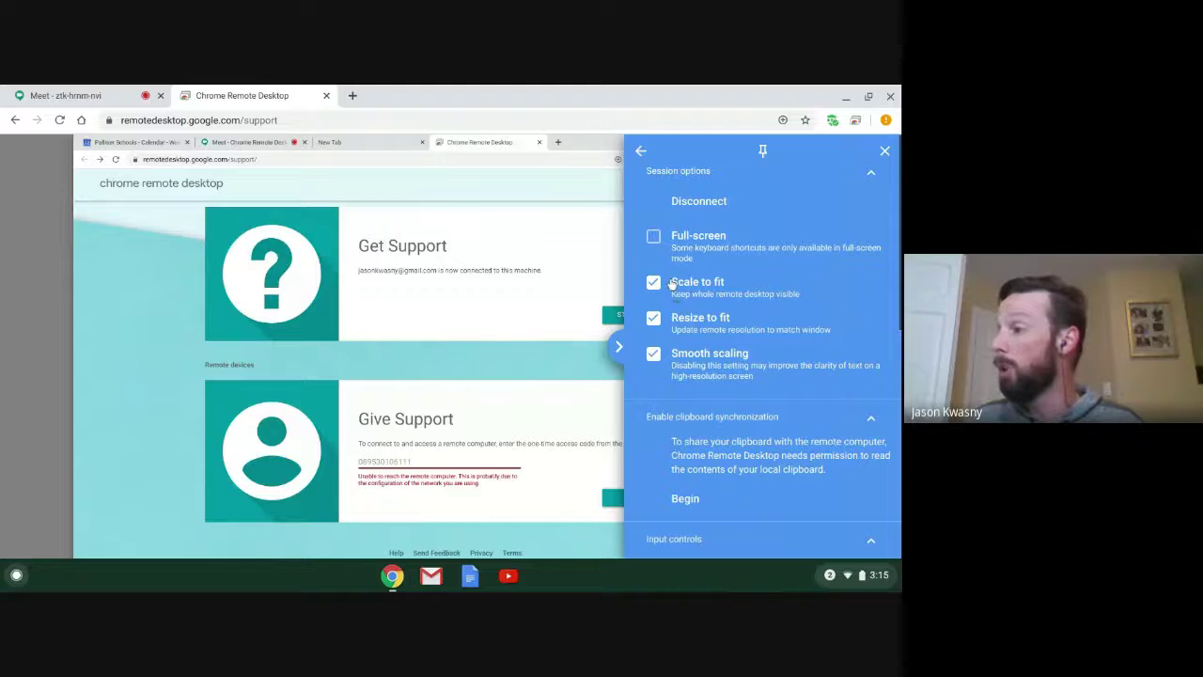
pyautogui.scroll(-3, 715, 268)
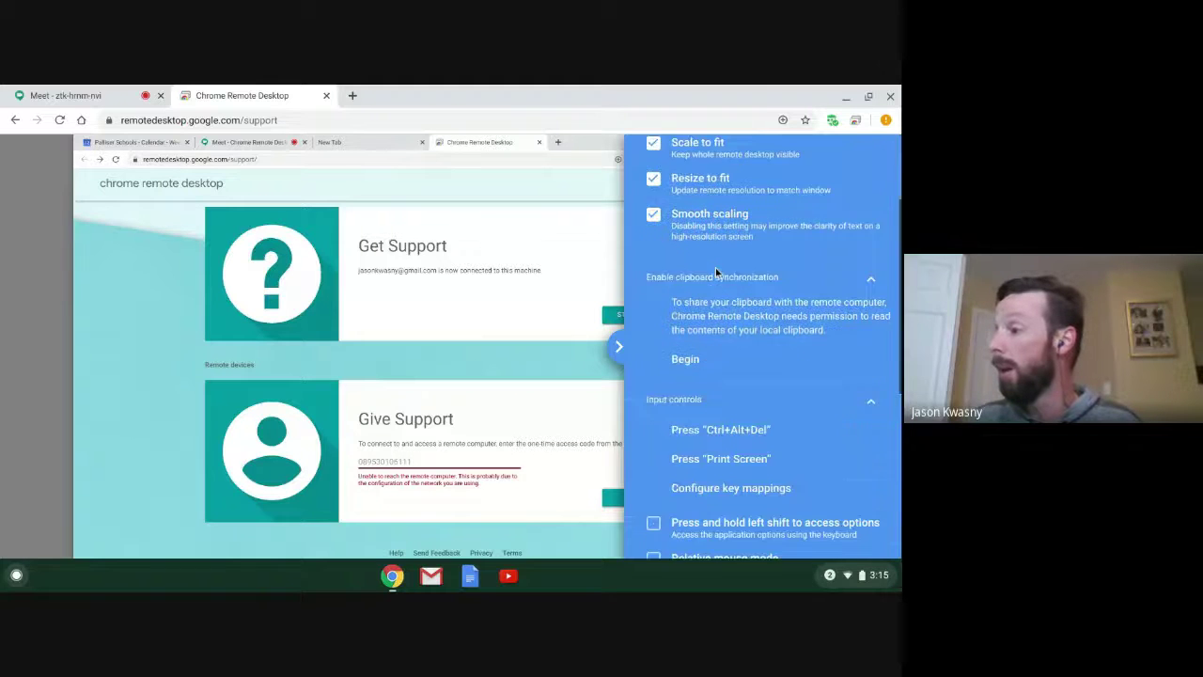
pyautogui.scroll(-3, 716, 268)
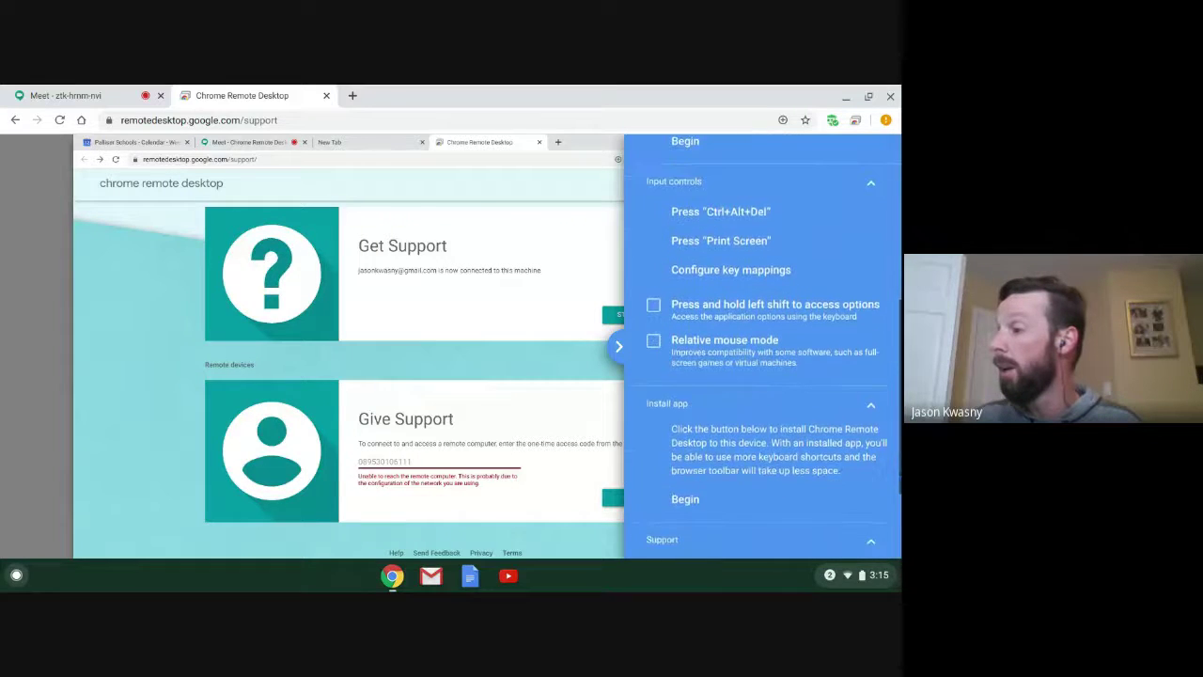
pyautogui.scroll(-1, 761, 348)
pyautogui.scroll(4, 762, 348)
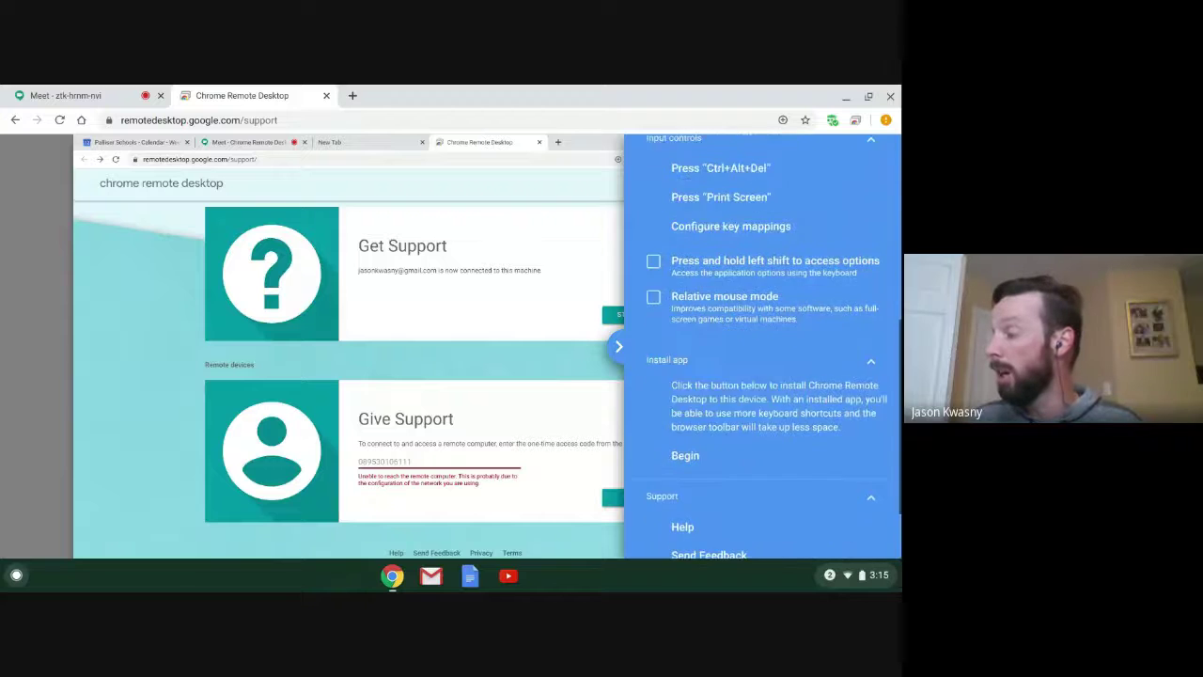
pyautogui.scroll(3, 761, 348)
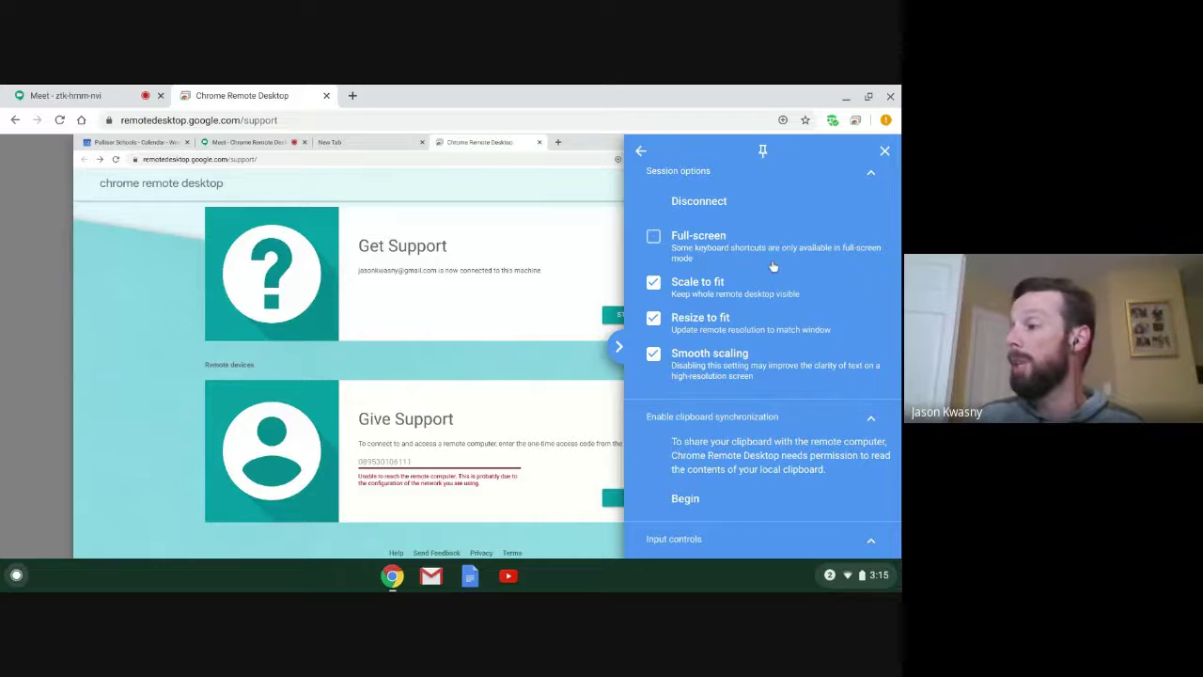
pyautogui.scroll(-3, 773, 269)
pyautogui.scroll(-3, 772, 269)
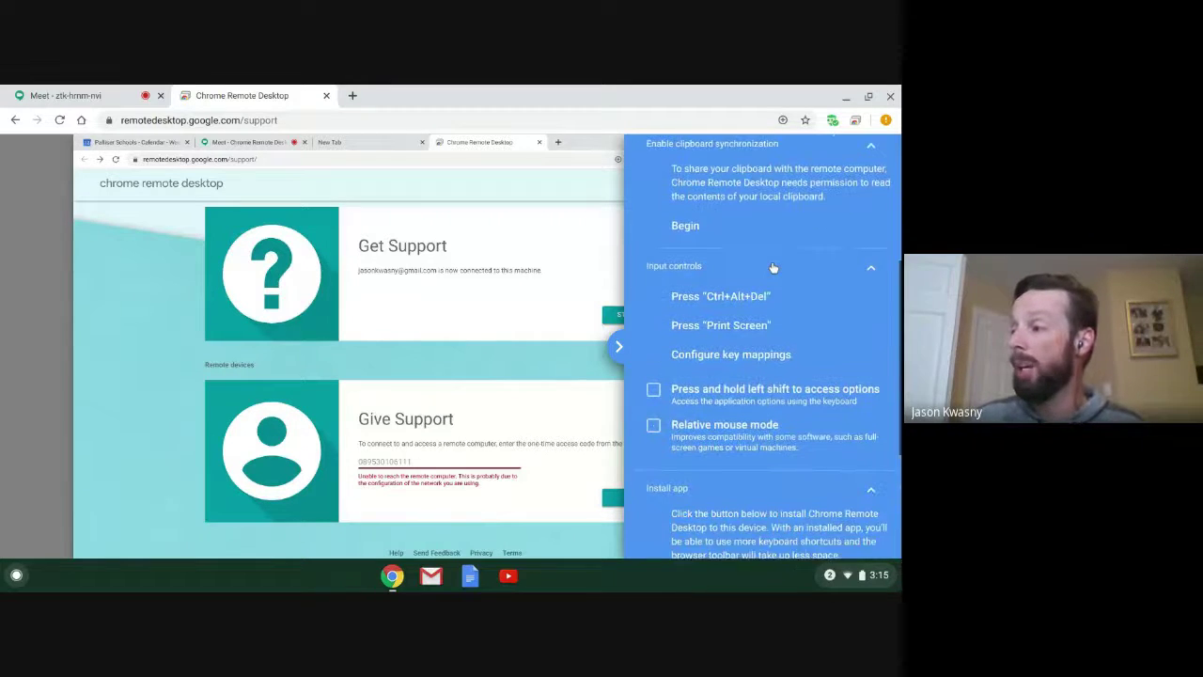
pyautogui.scroll(-1, 773, 269)
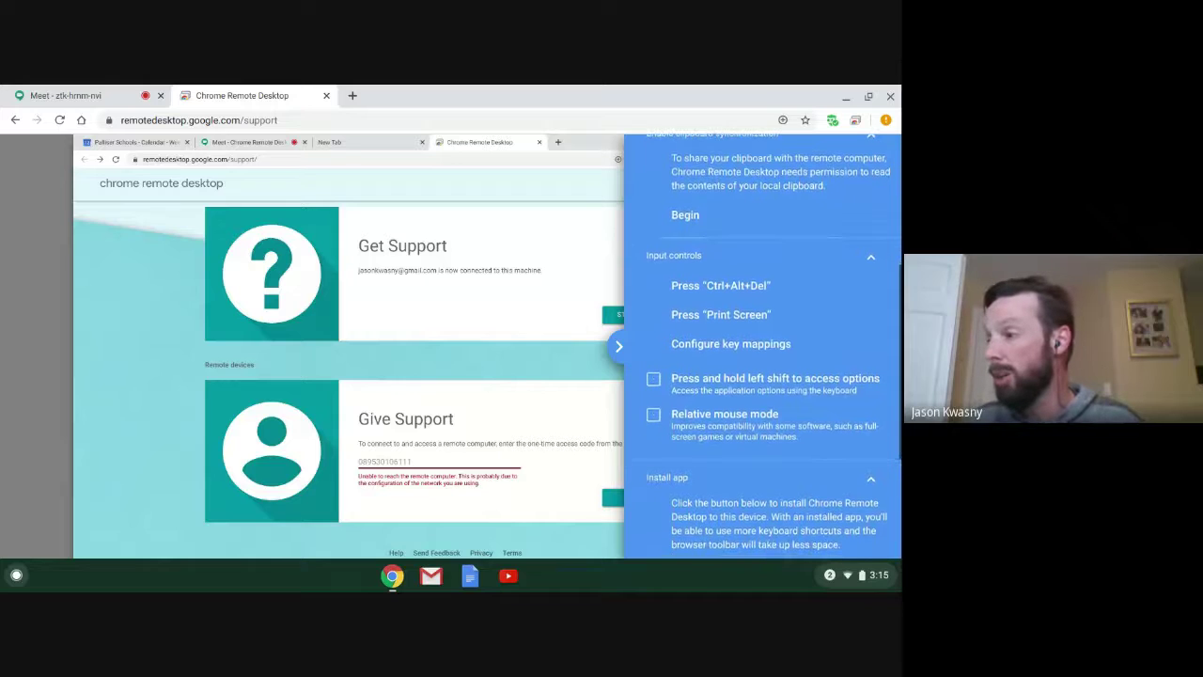
pyautogui.scroll(-1, 773, 269)
pyautogui.scroll(-2, 773, 346)
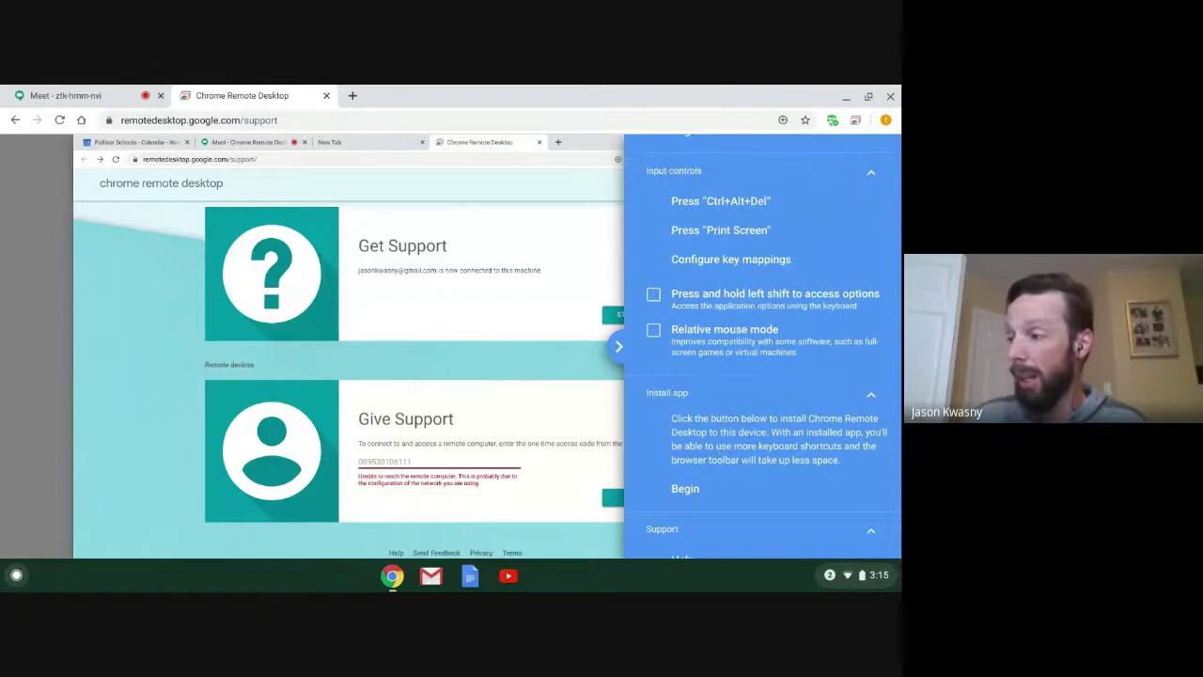
pyautogui.scroll(-4, 762, 348)
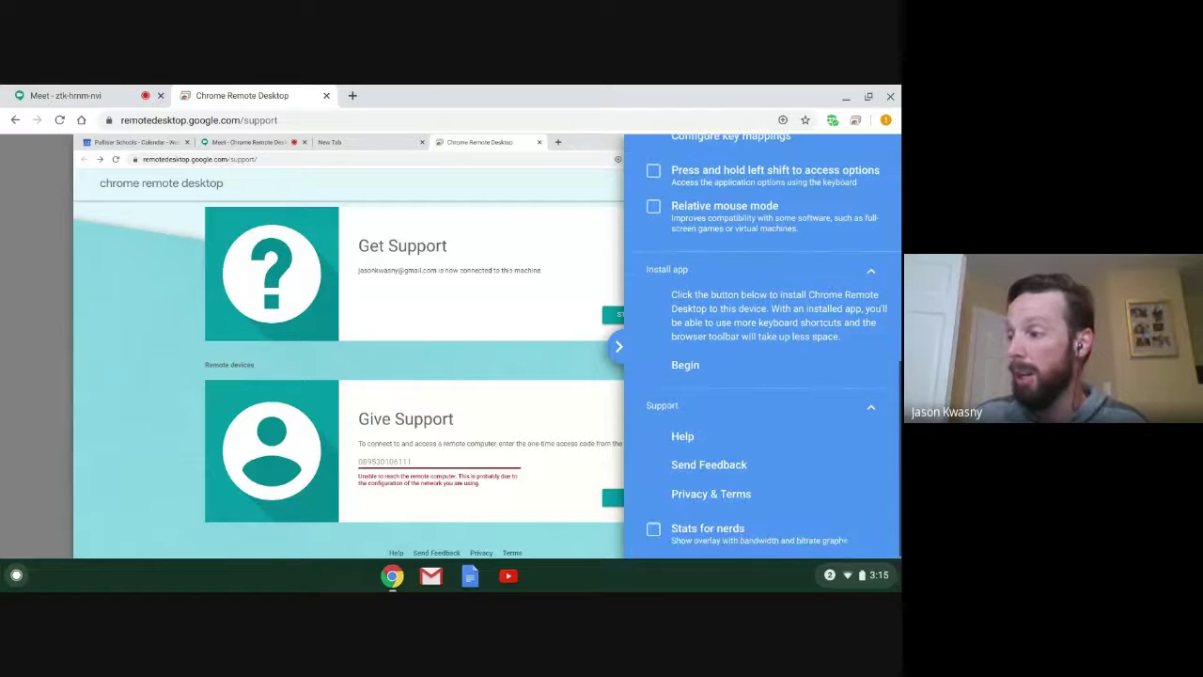
pyautogui.scroll(6, 761, 348)
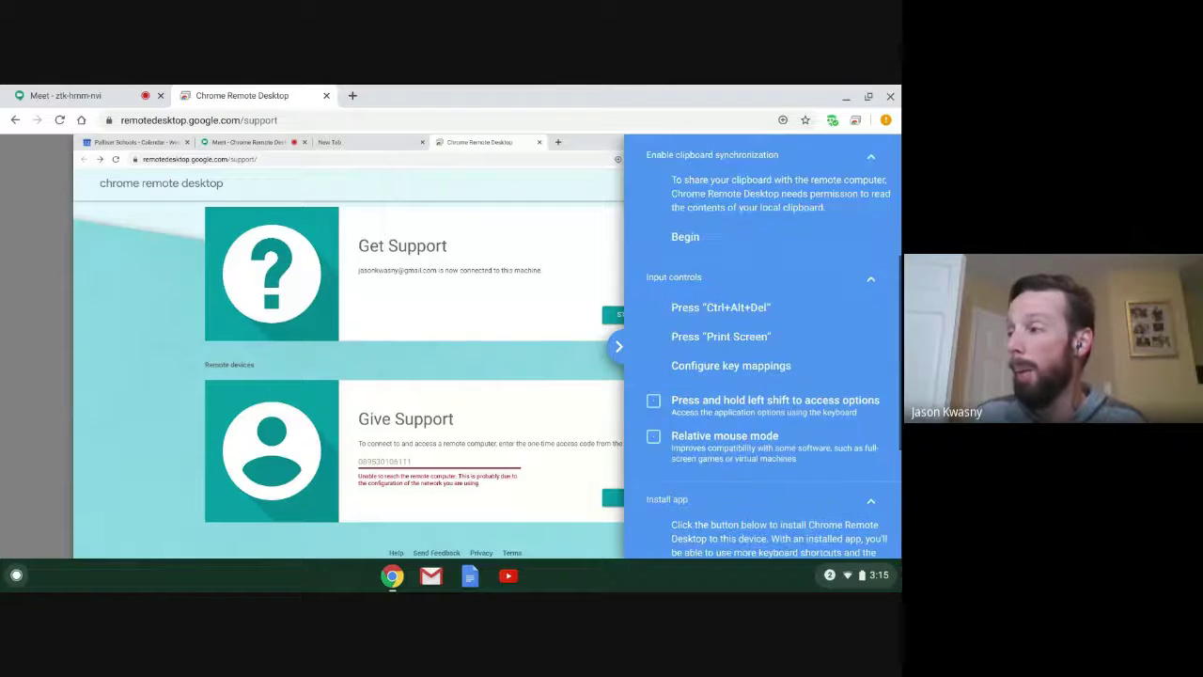
pyautogui.scroll(3, 761, 348)
pyautogui.scroll(1, 769, 347)
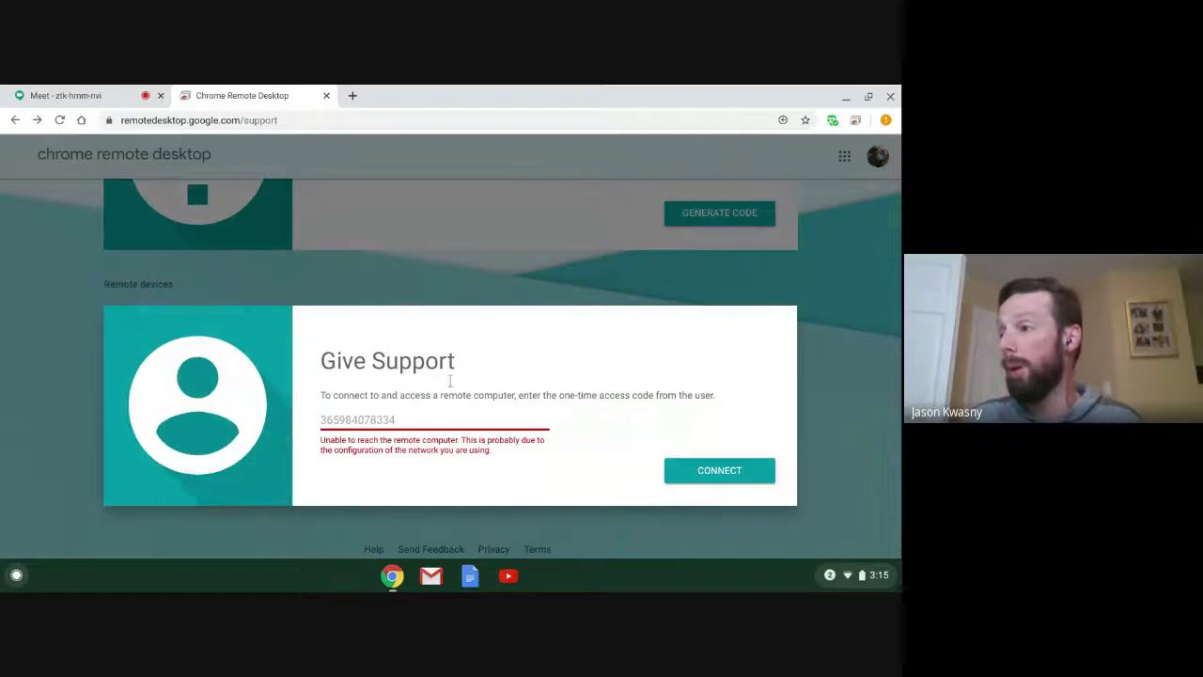
# - Return to the Google Meet call and open the You are presenting menu
pyautogui.click(53, 97)
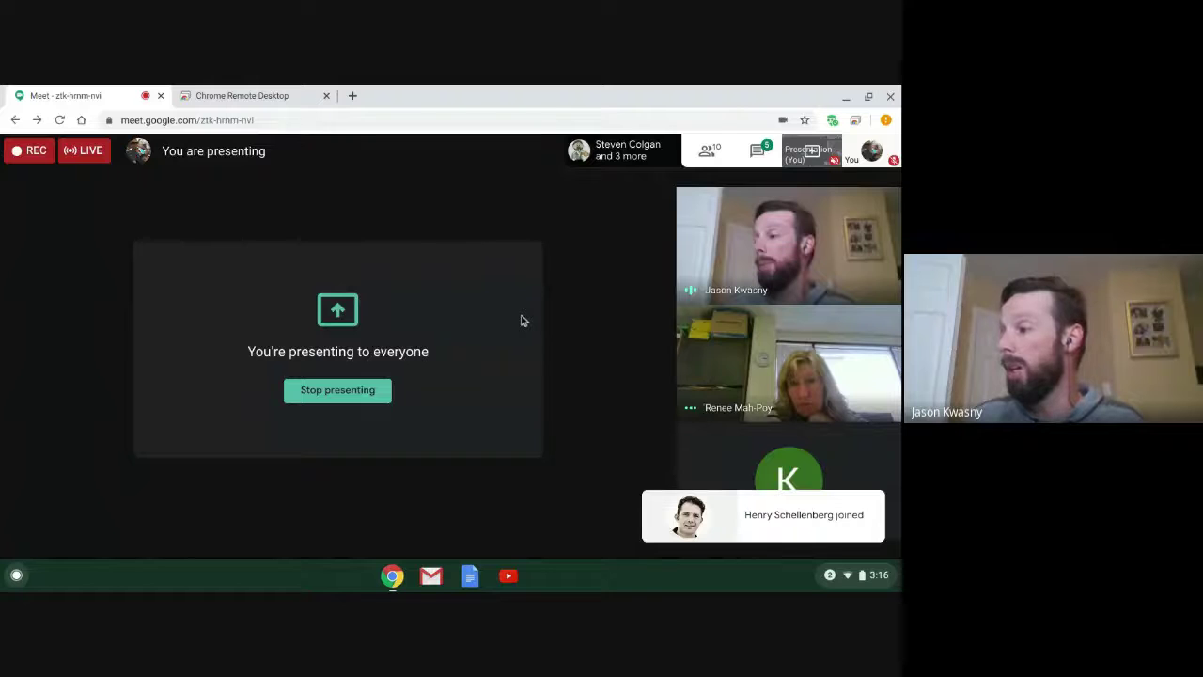
pyautogui.click(811, 528)
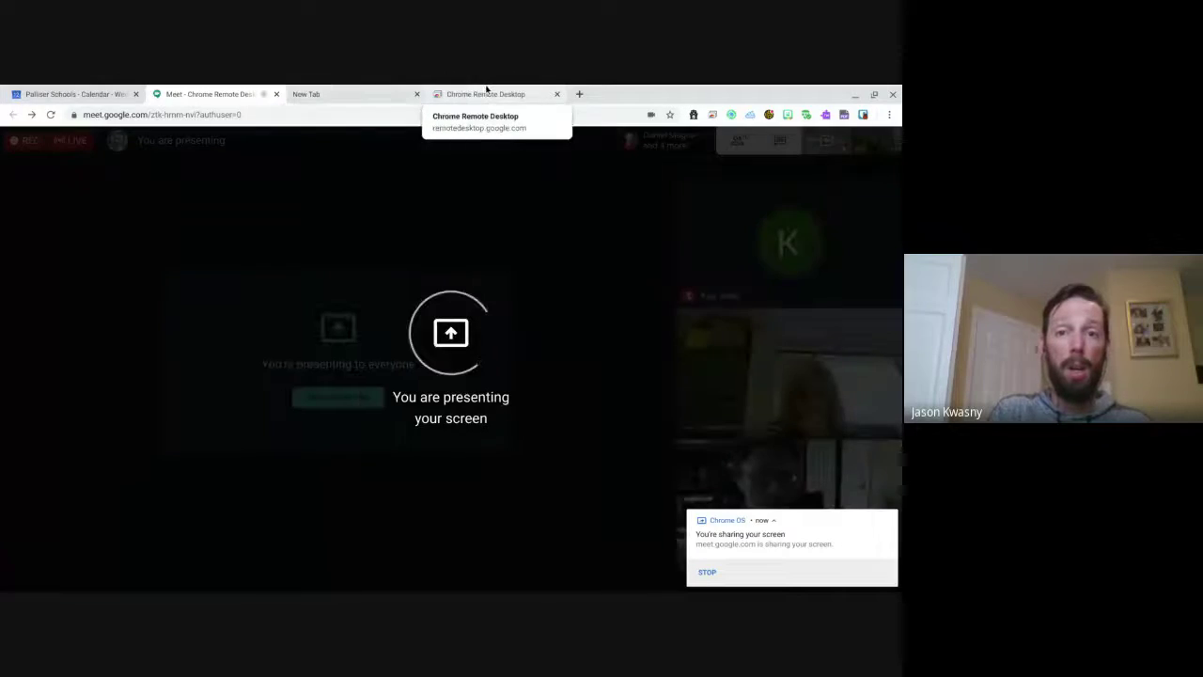
# - Copy the remotedesktop.google.com/support address and paste it into the Google Meet chat box
pyautogui.click(486, 92)
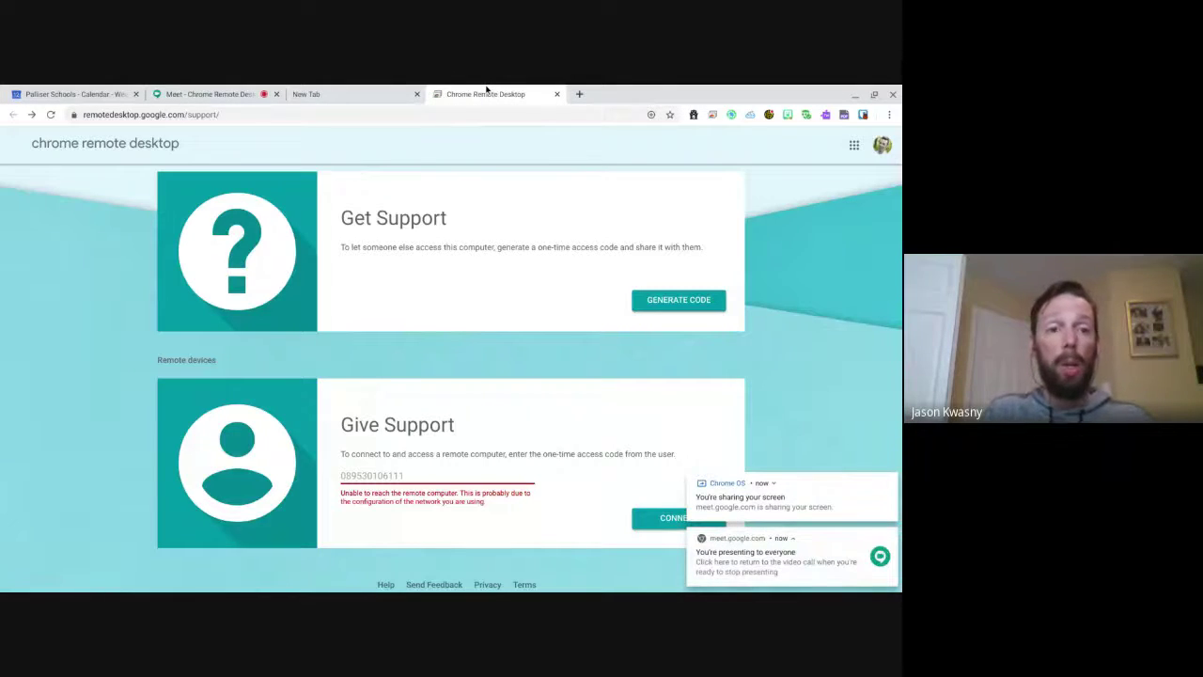
pyautogui.click(137, 114)
pyautogui.hotkey('ctrl', 'c')
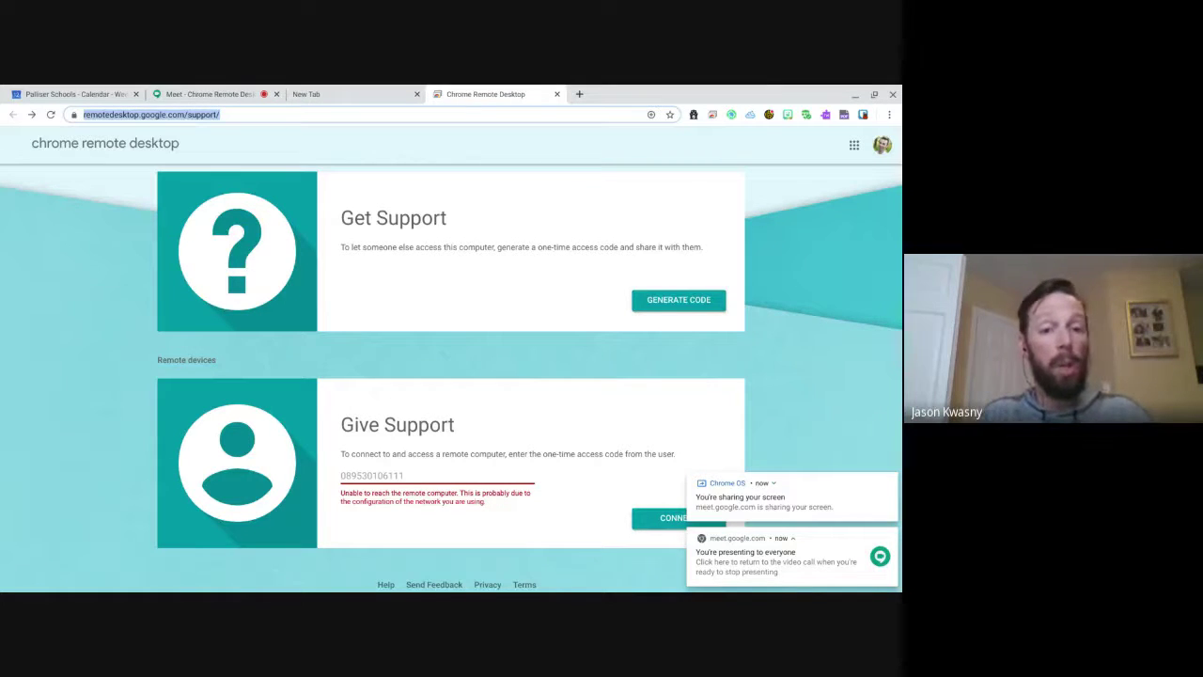
pyautogui.click(199, 95)
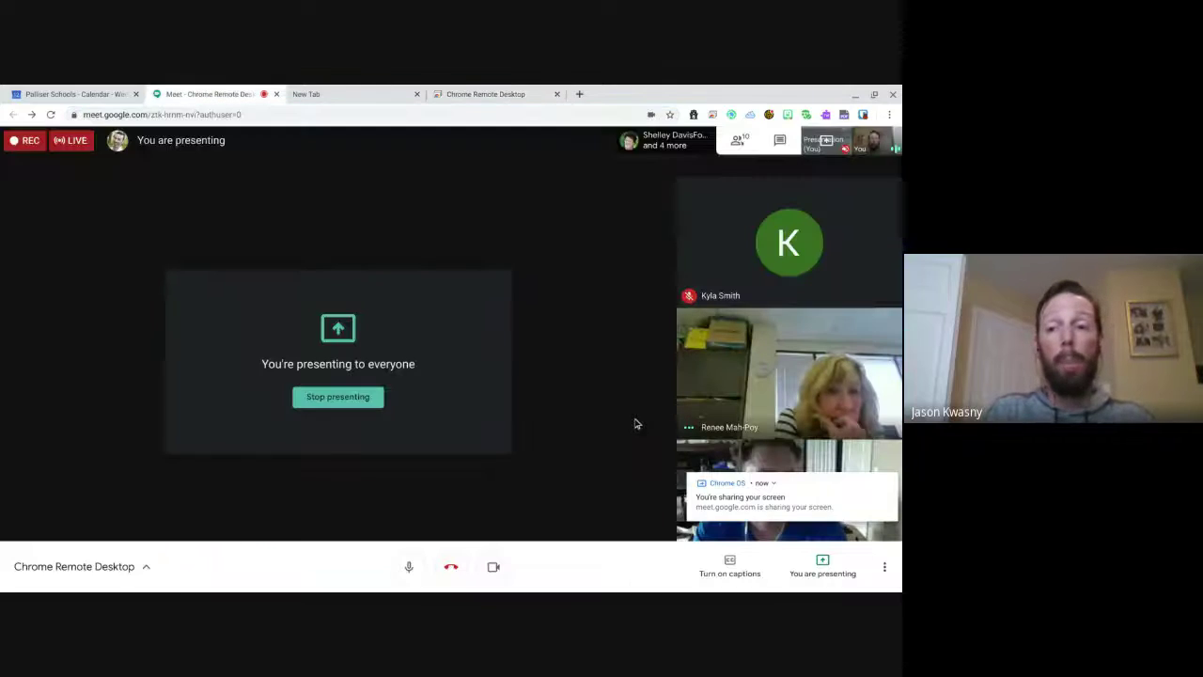
pyautogui.click(780, 141)
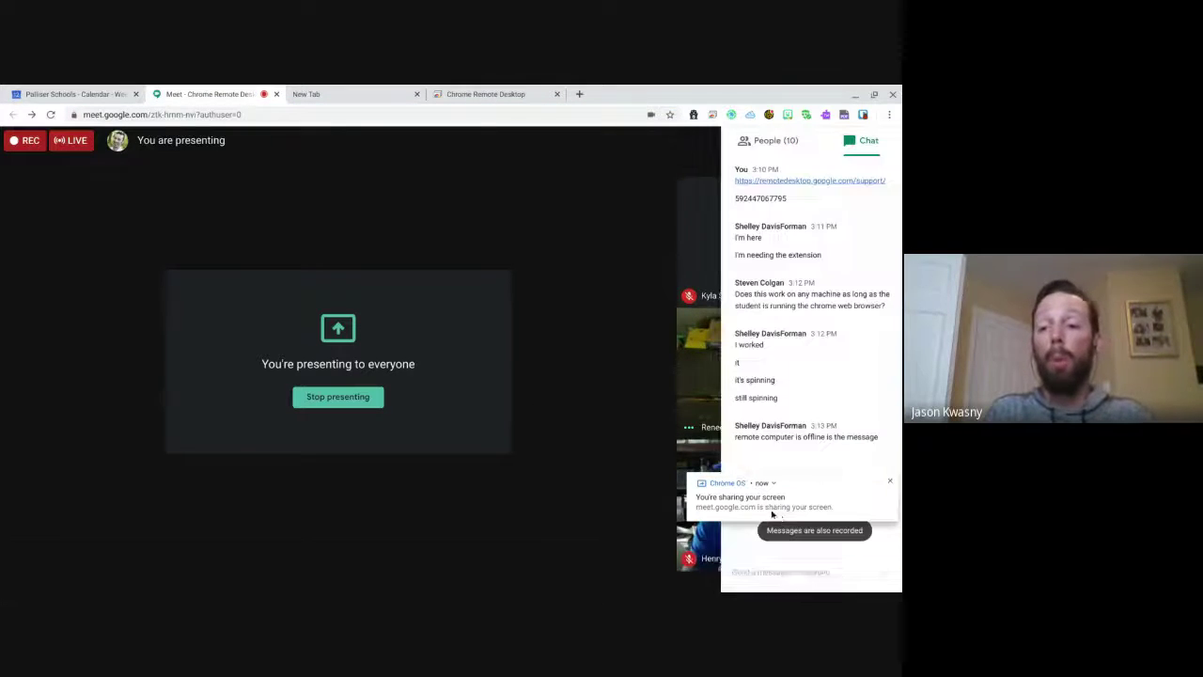
pyautogui.hotkey('ctrl', 'v')
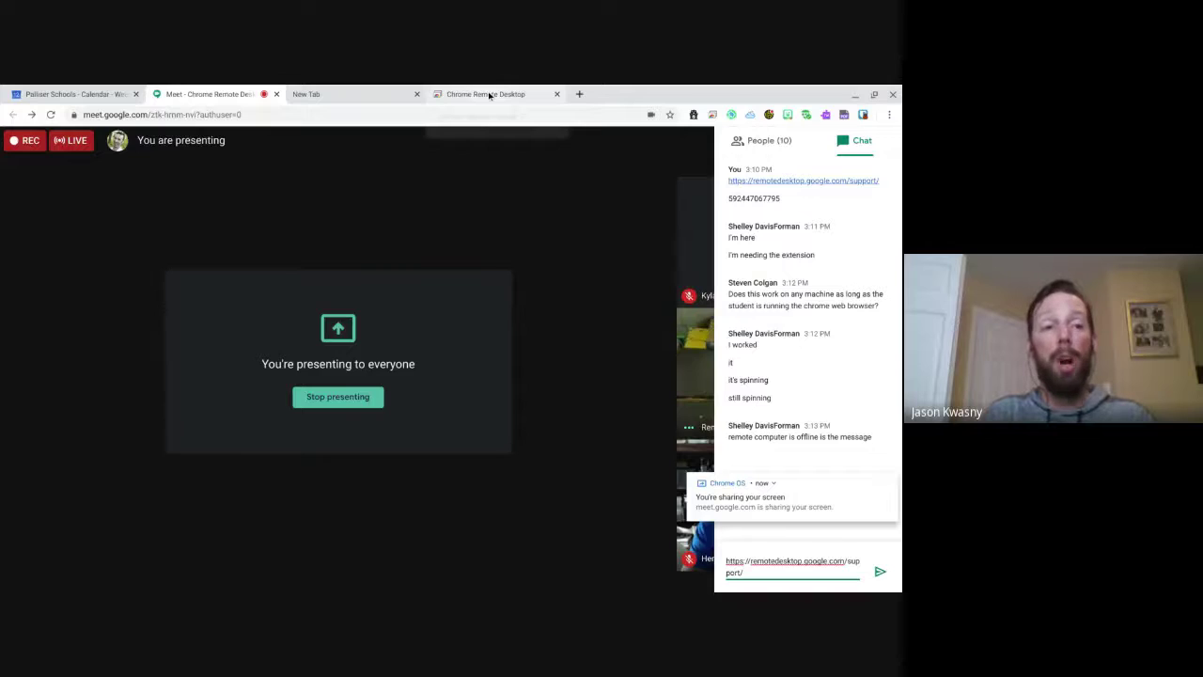
pyautogui.click(489, 95)
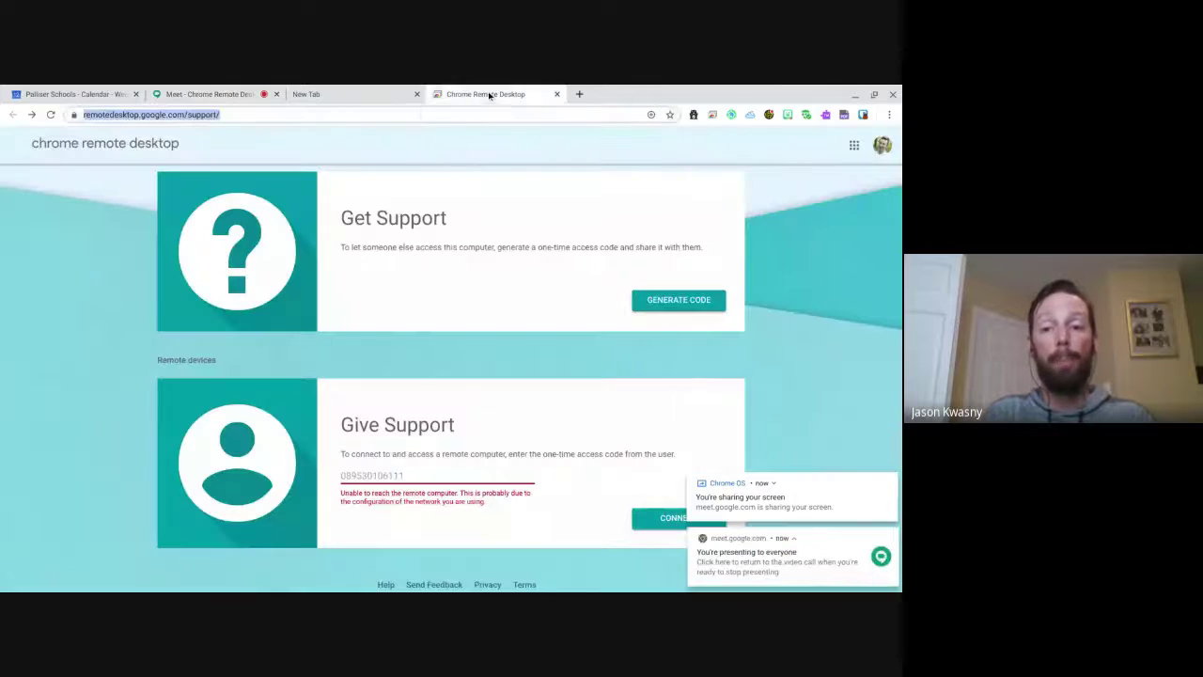
# - Generate and copy a new access code, then append 'session/' to the chat link
pyautogui.click(679, 300)
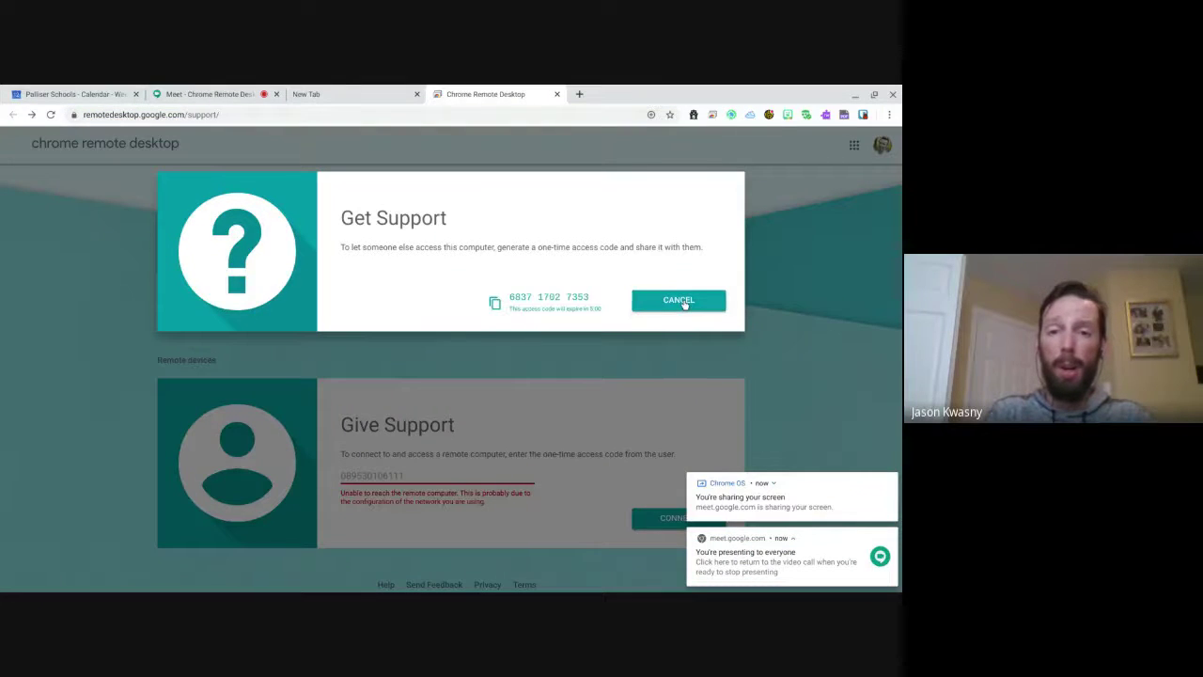
pyautogui.click(495, 303)
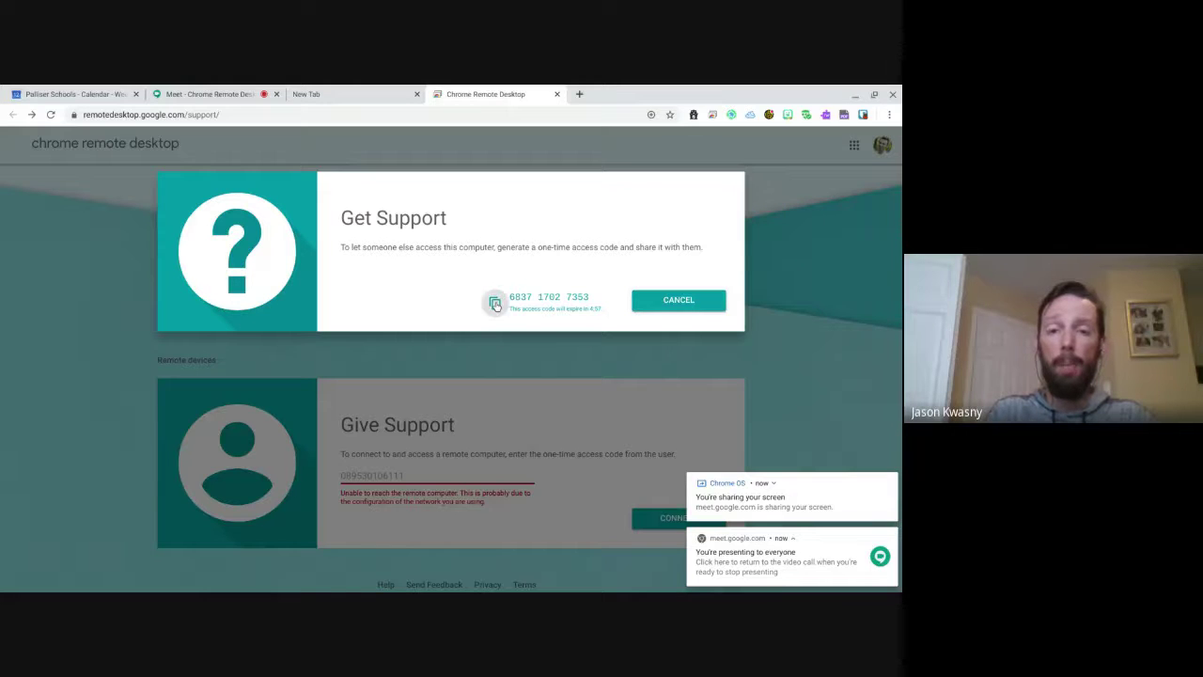
pyautogui.click(221, 95)
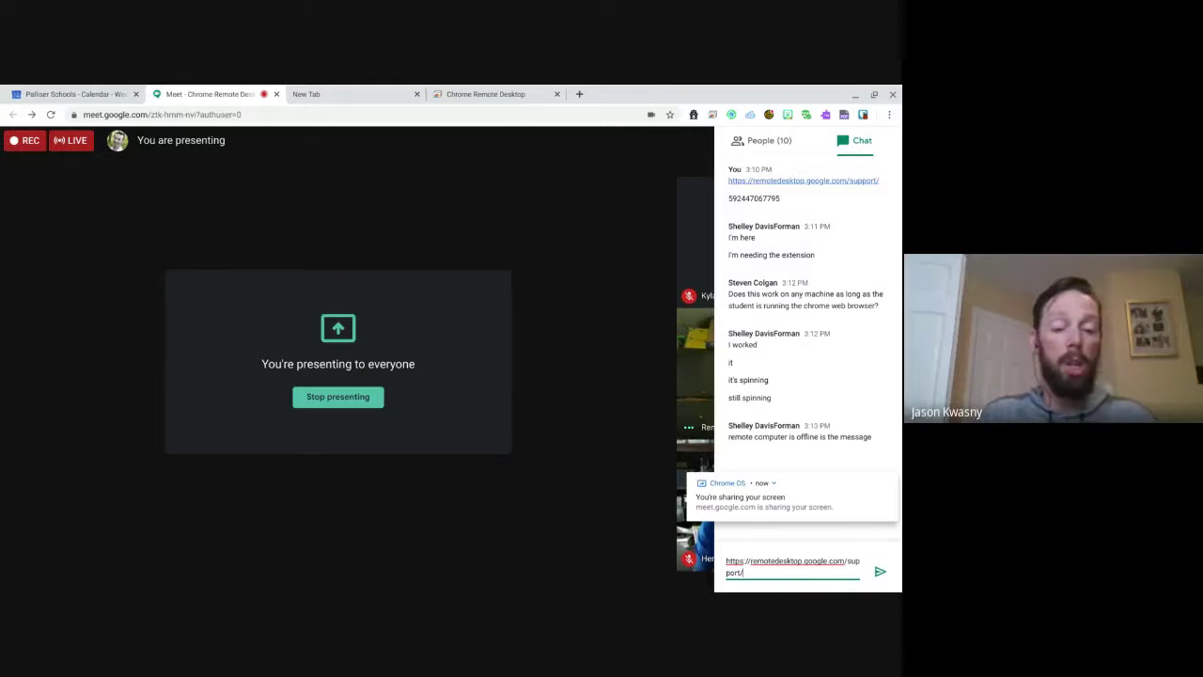
pyautogui.write('sessio')
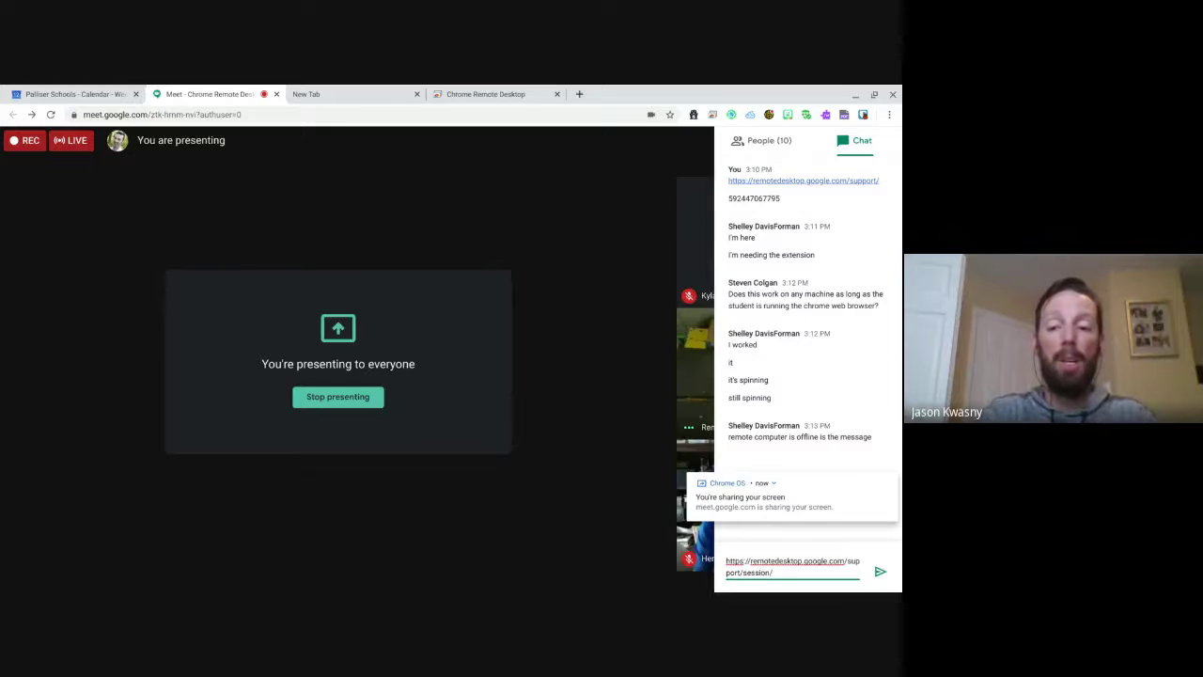
pyautogui.write('n/')
# - Paste the access code after the session link, send it, and dismiss the sharing notifications
pyautogui.hotkey('ctrl', 'v')
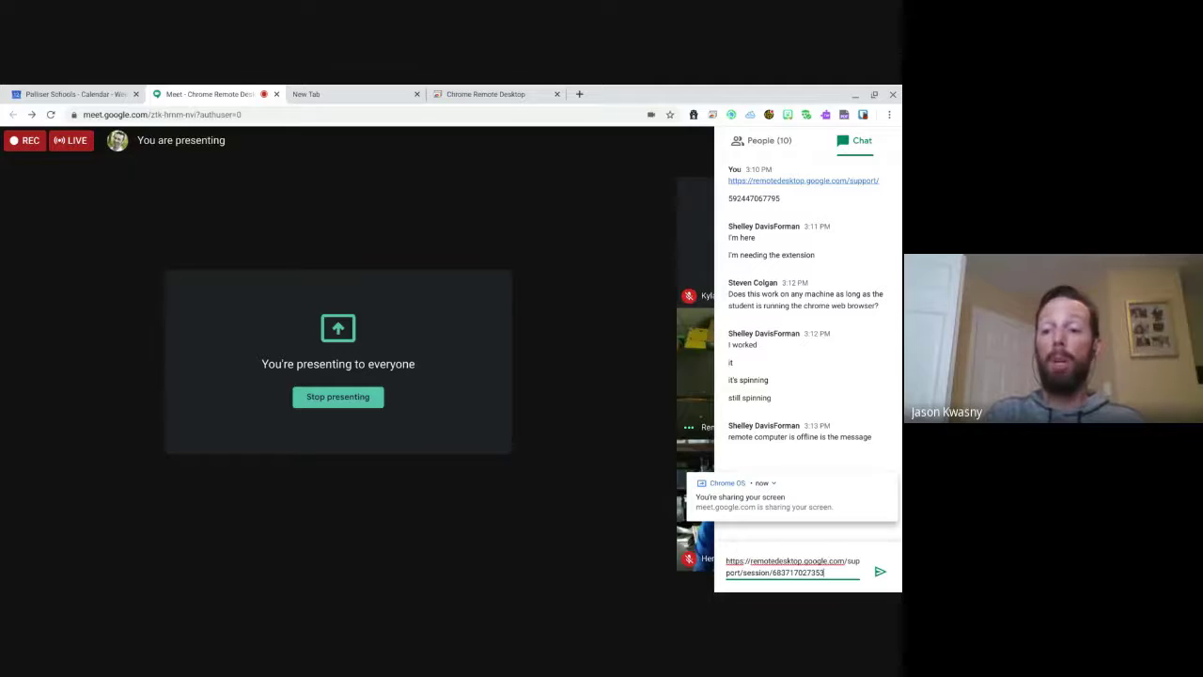
pyautogui.click(881, 573)
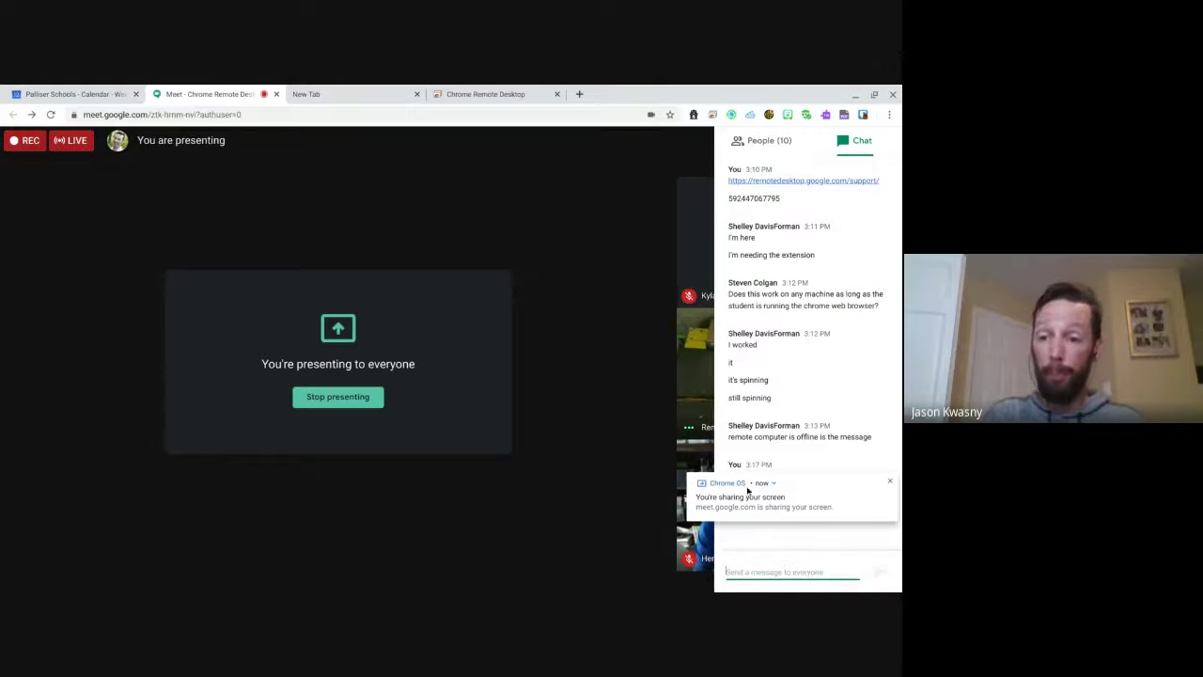
pyautogui.click(891, 483)
pyautogui.click(891, 483)
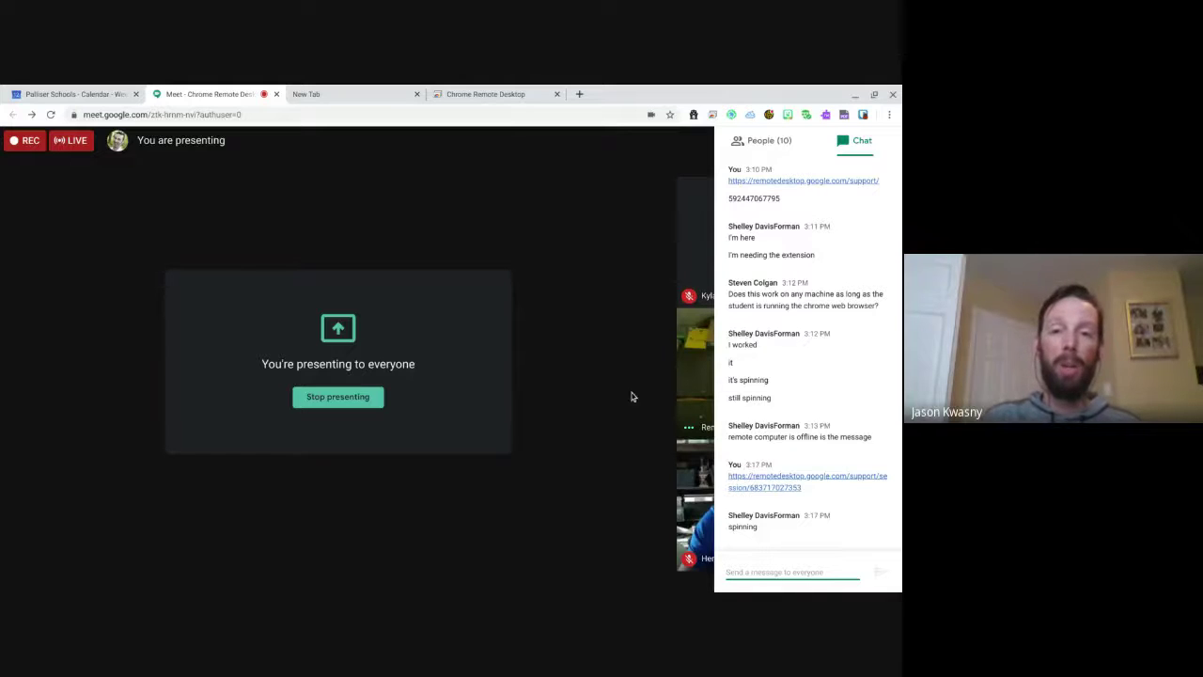
# - Cancel the old access code, generate and copy a fresh one, then return to Meet
pyautogui.click(521, 95)
pyautogui.click(673, 301)
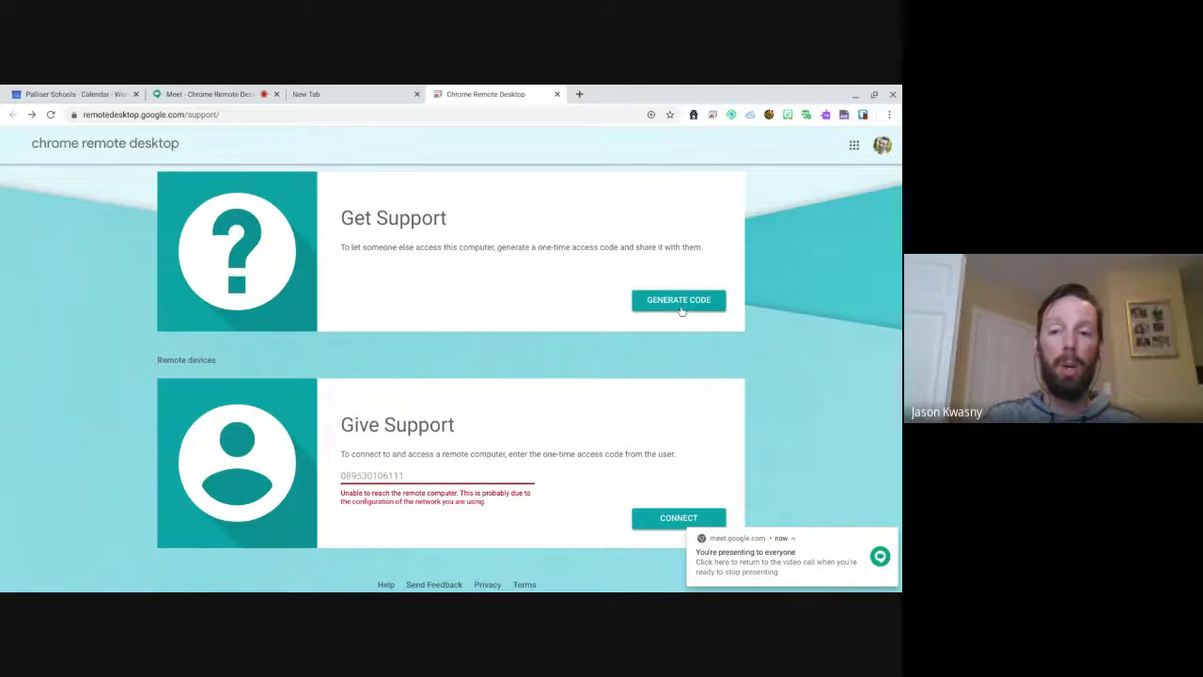
pyautogui.click(685, 306)
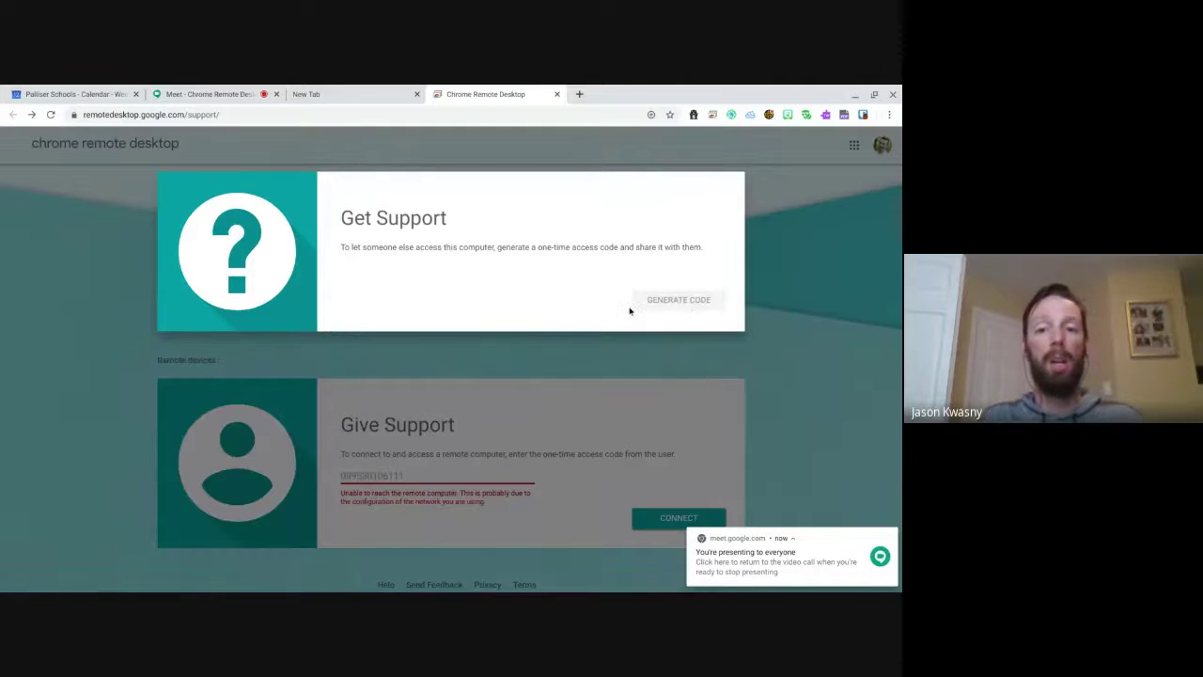
pyautogui.click(494, 306)
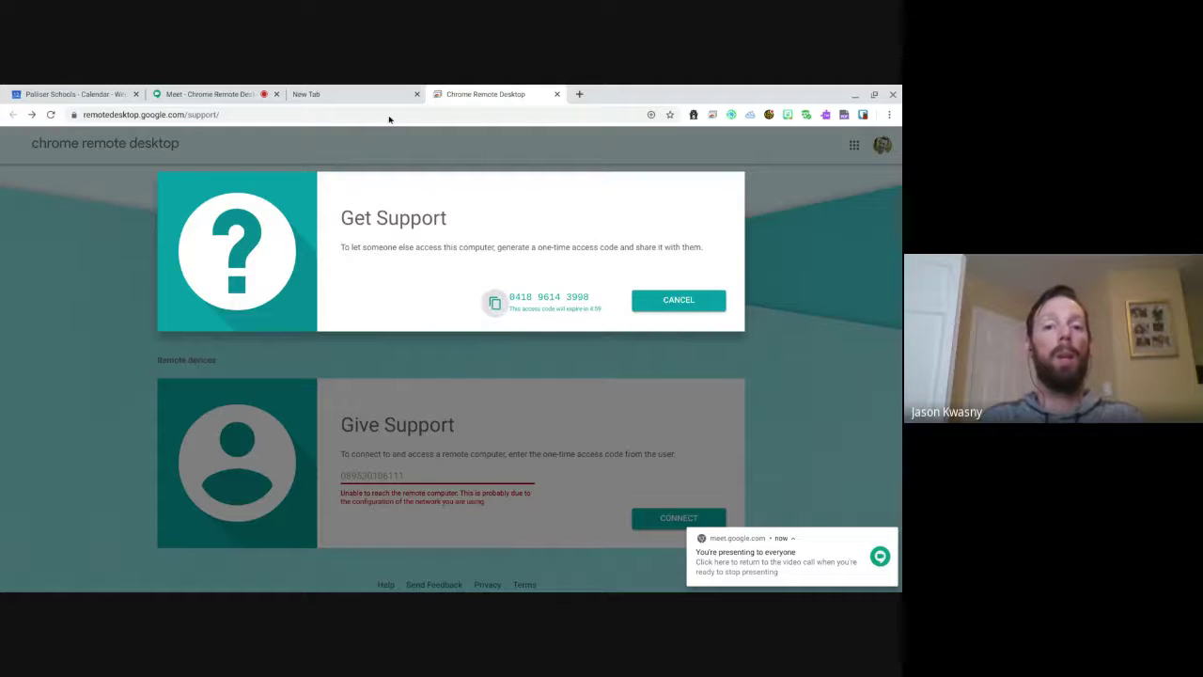
pyautogui.click(215, 94)
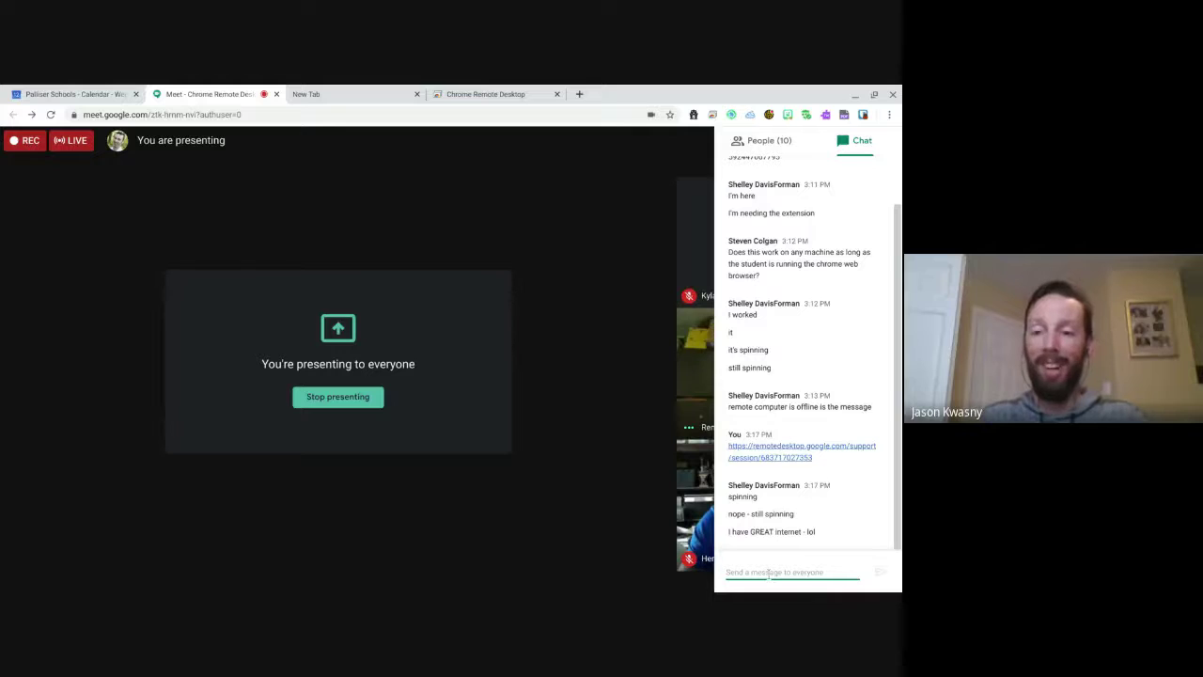
pyautogui.write('https')
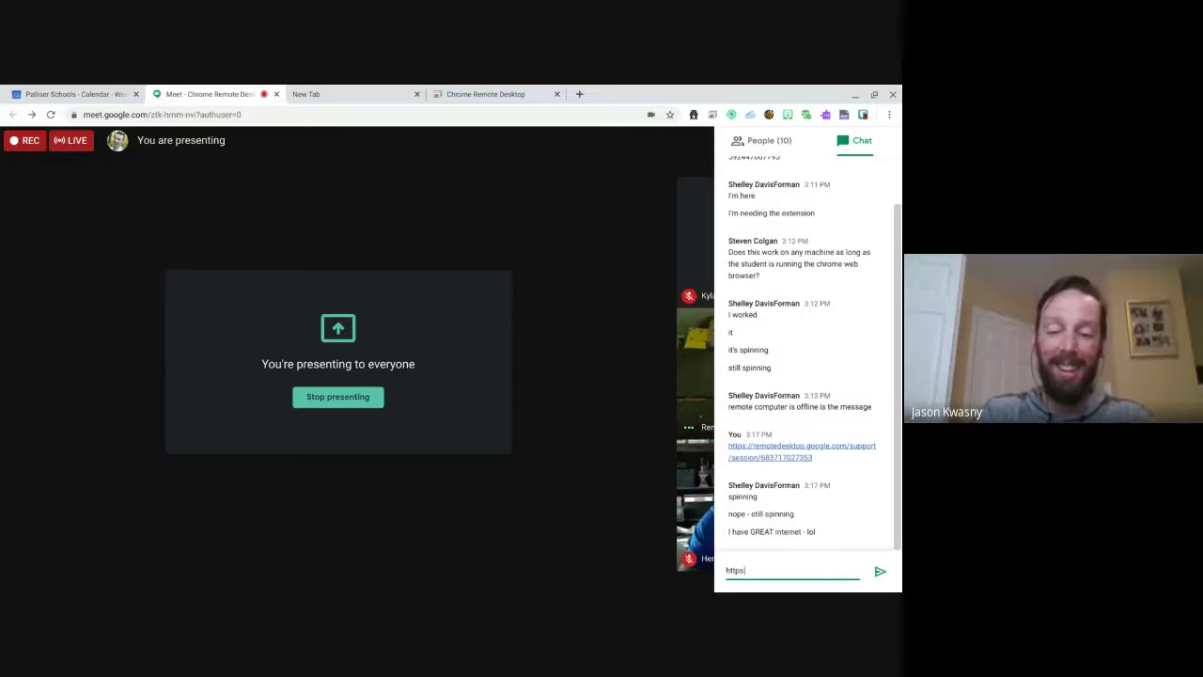
pyautogui.write('://remotede')
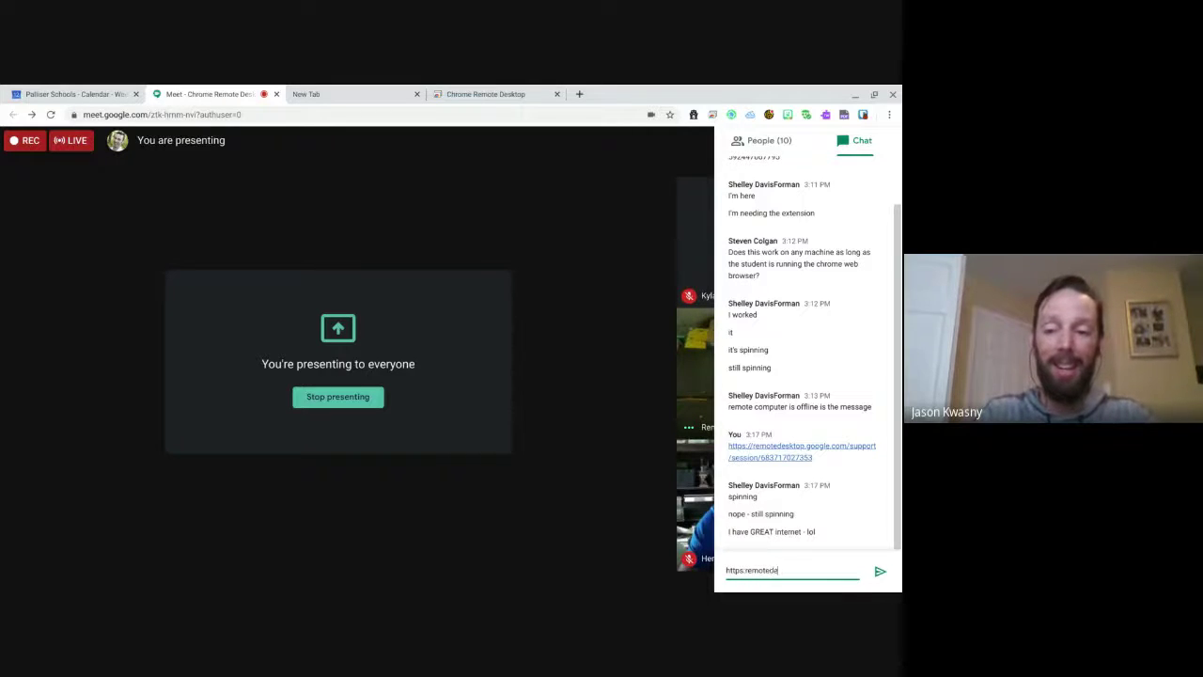
pyautogui.write('s')
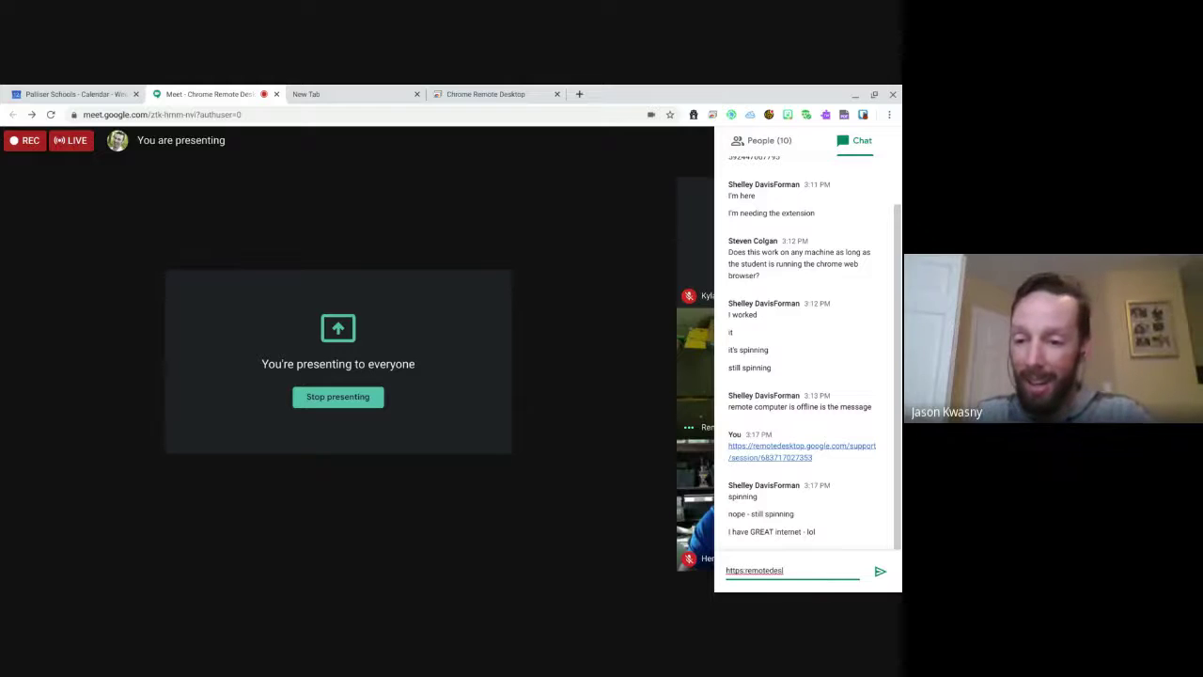
pyautogui.write('ktop.')
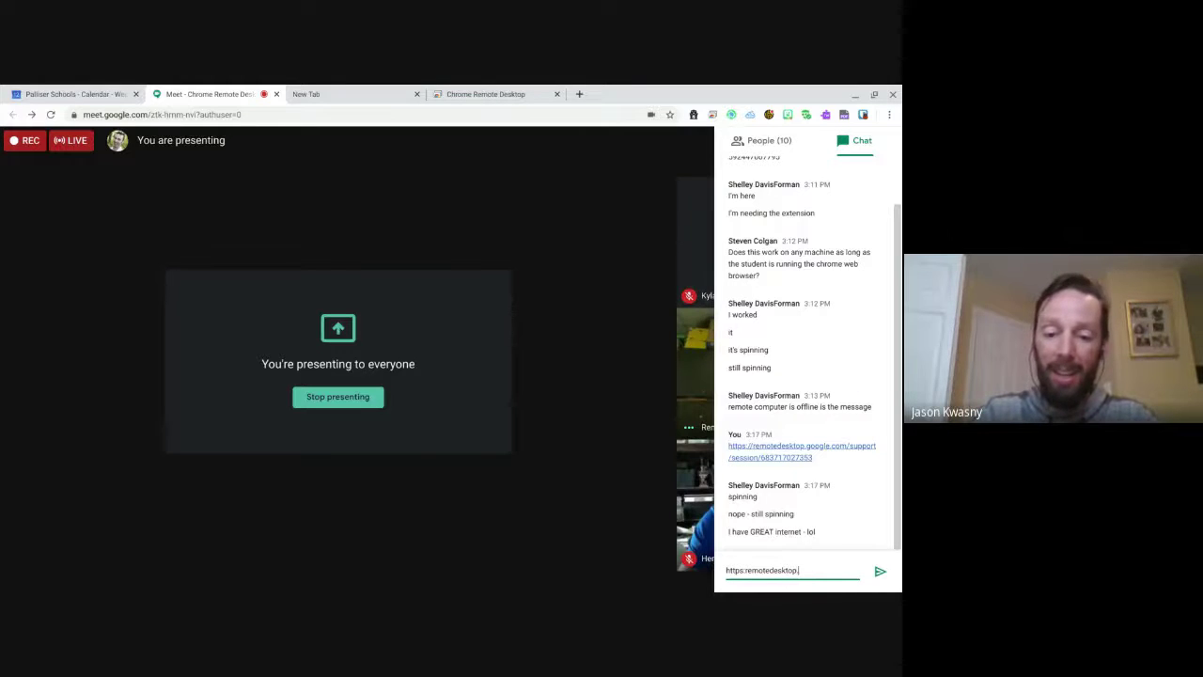
pyautogui.write('google.com')
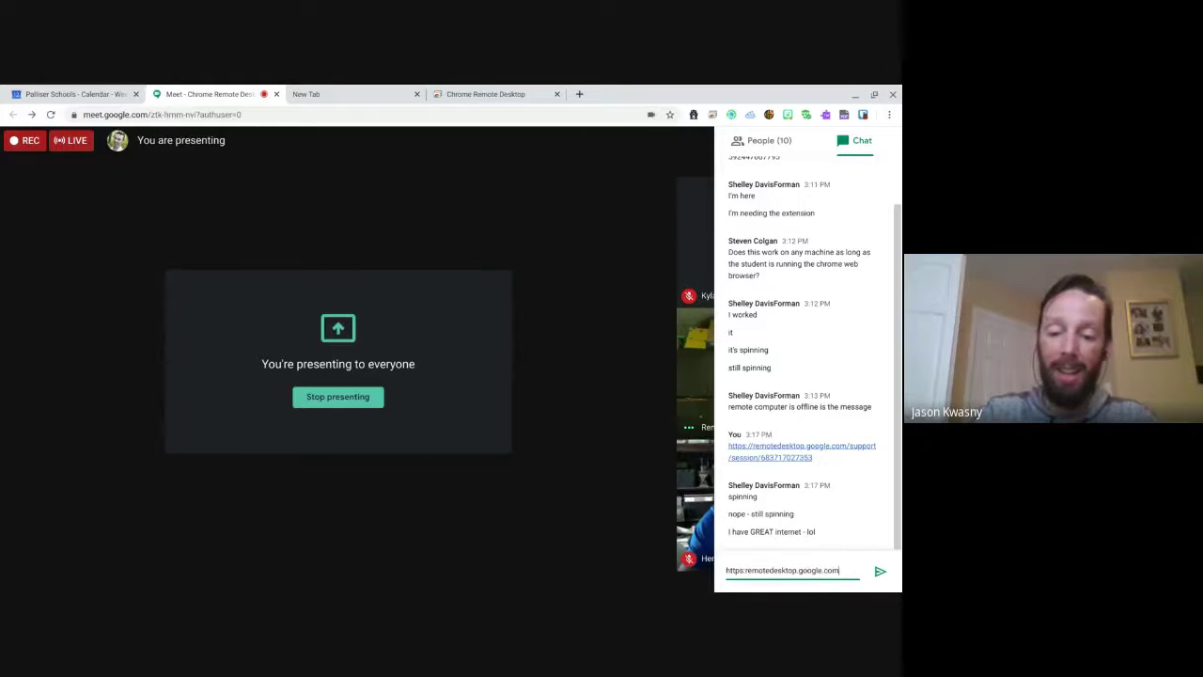
pyautogui.write('/support')
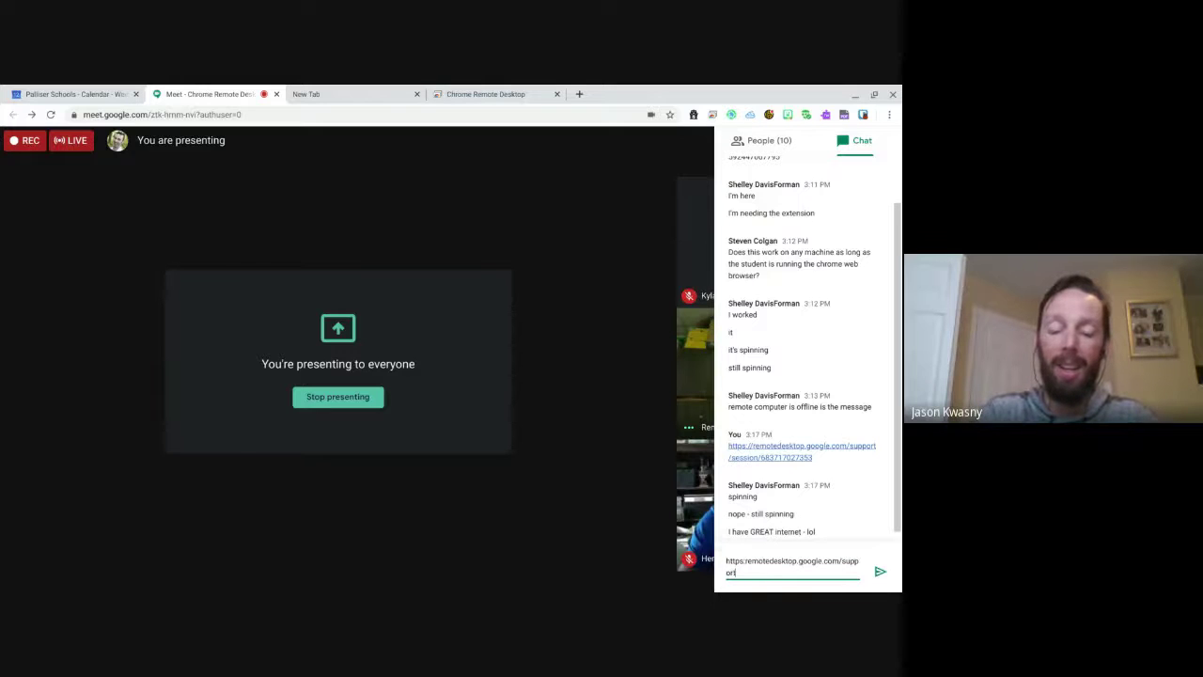
pyautogui.write('/sessio')
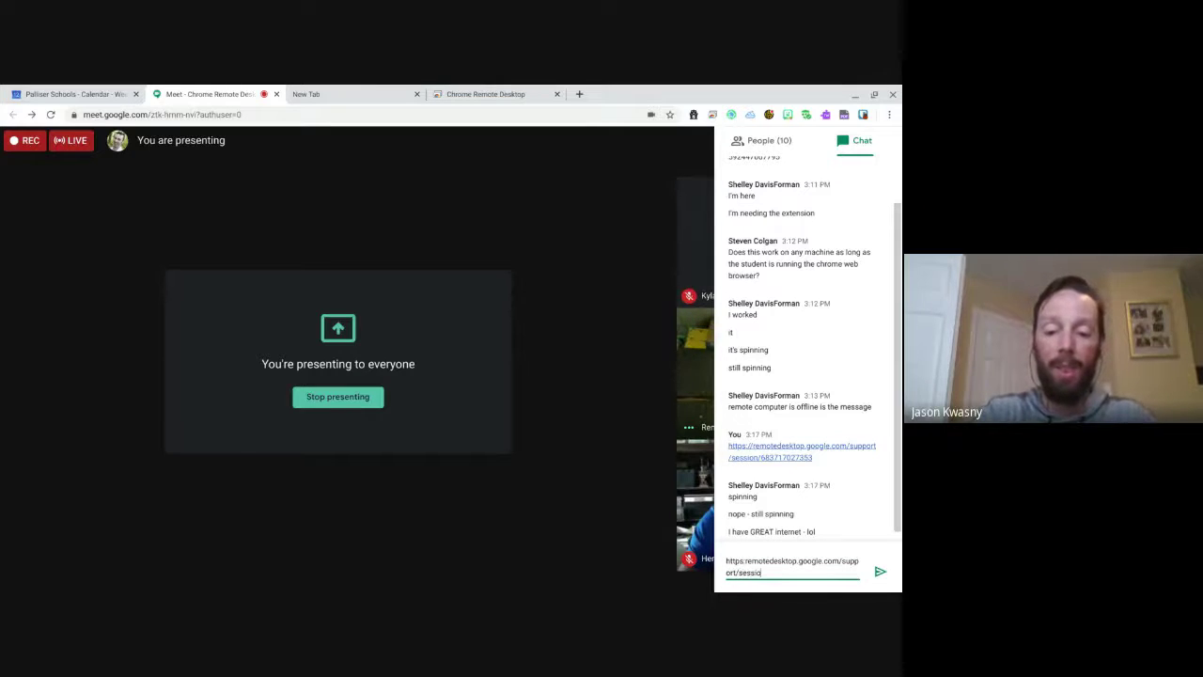
pyautogui.write('n/')
pyautogui.hotkey('ctrl', 'v')
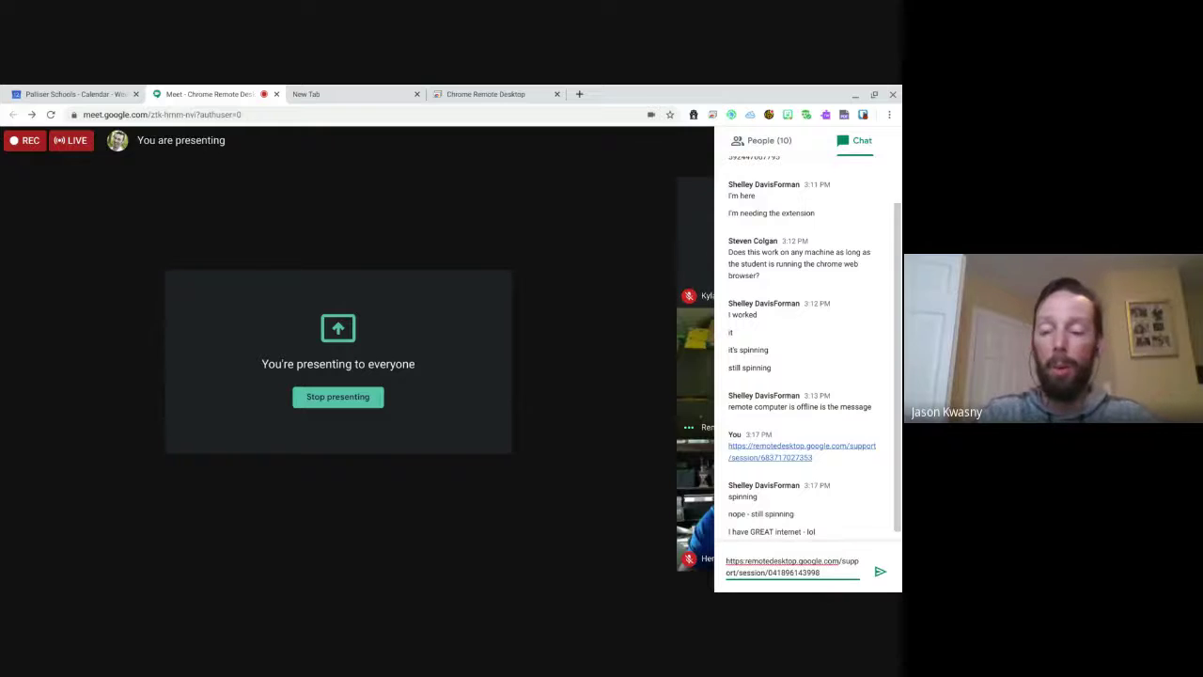
pyautogui.press('Return')
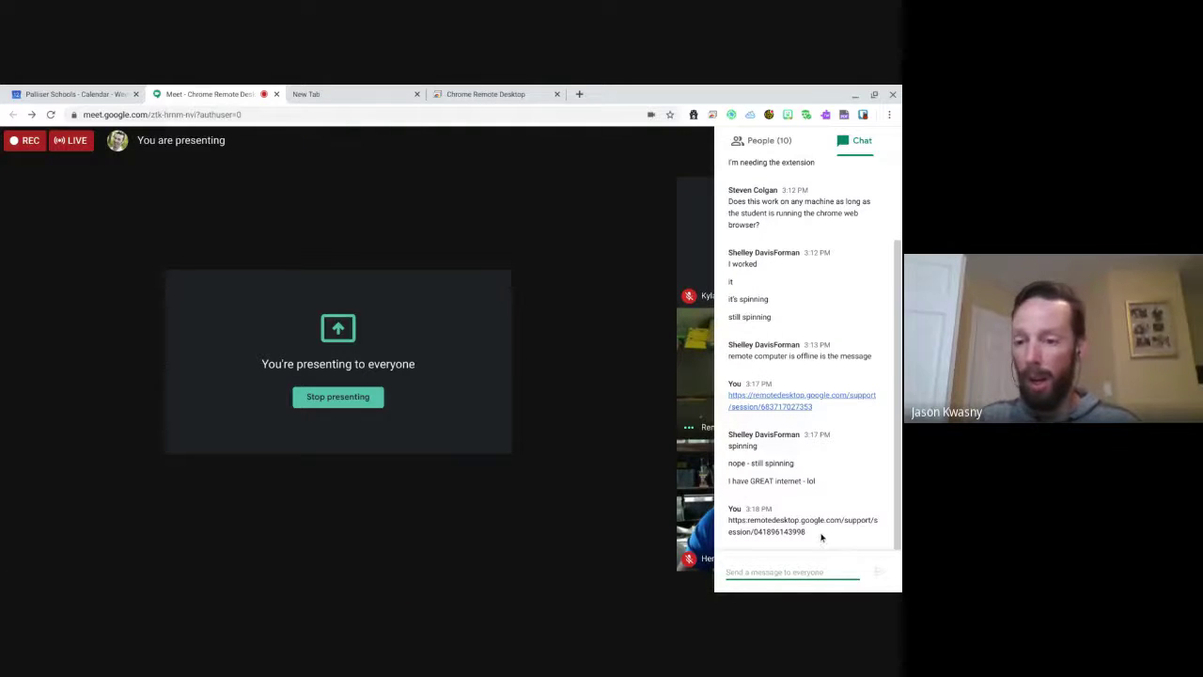
pyautogui.moveTo(821, 538); pyautogui.dragTo(747, 521)
pyautogui.hotkey('ctrl', 'c')
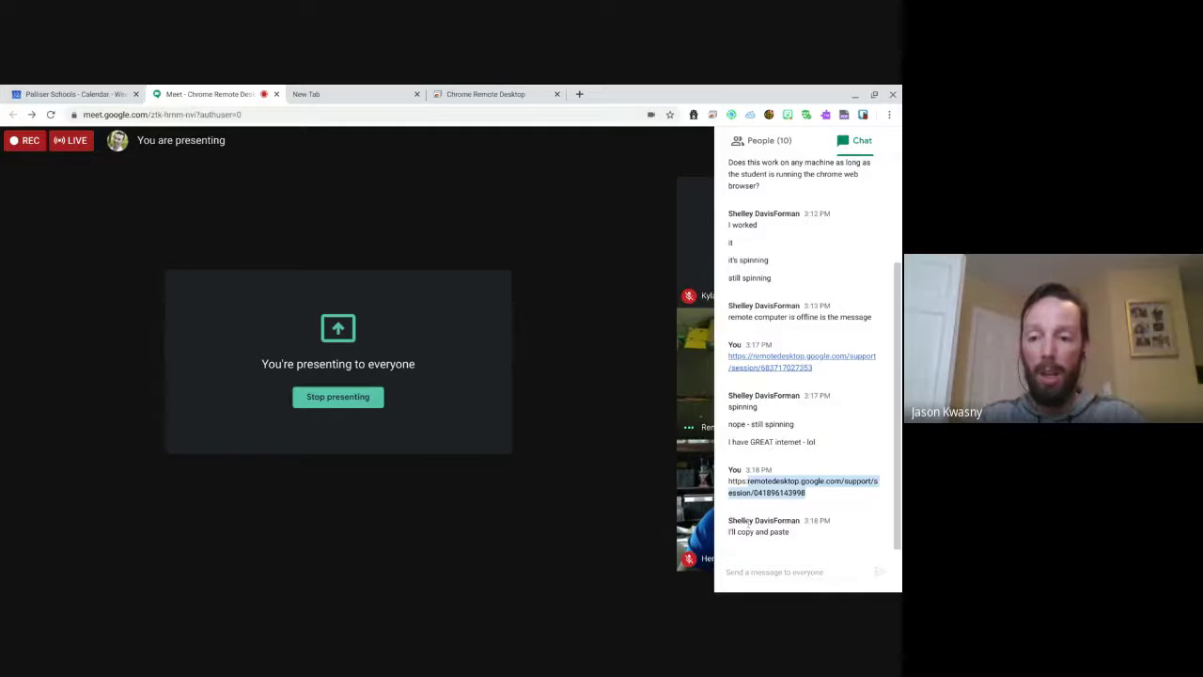
pyautogui.click(749, 572)
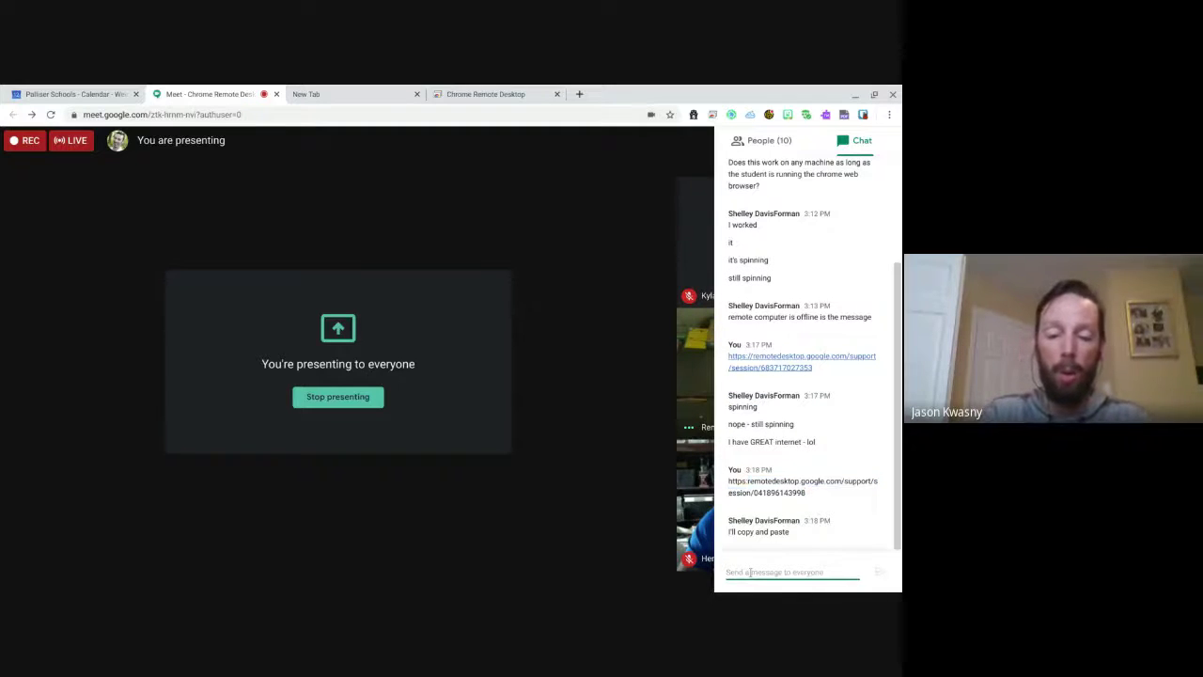
pyautogui.write('https://')
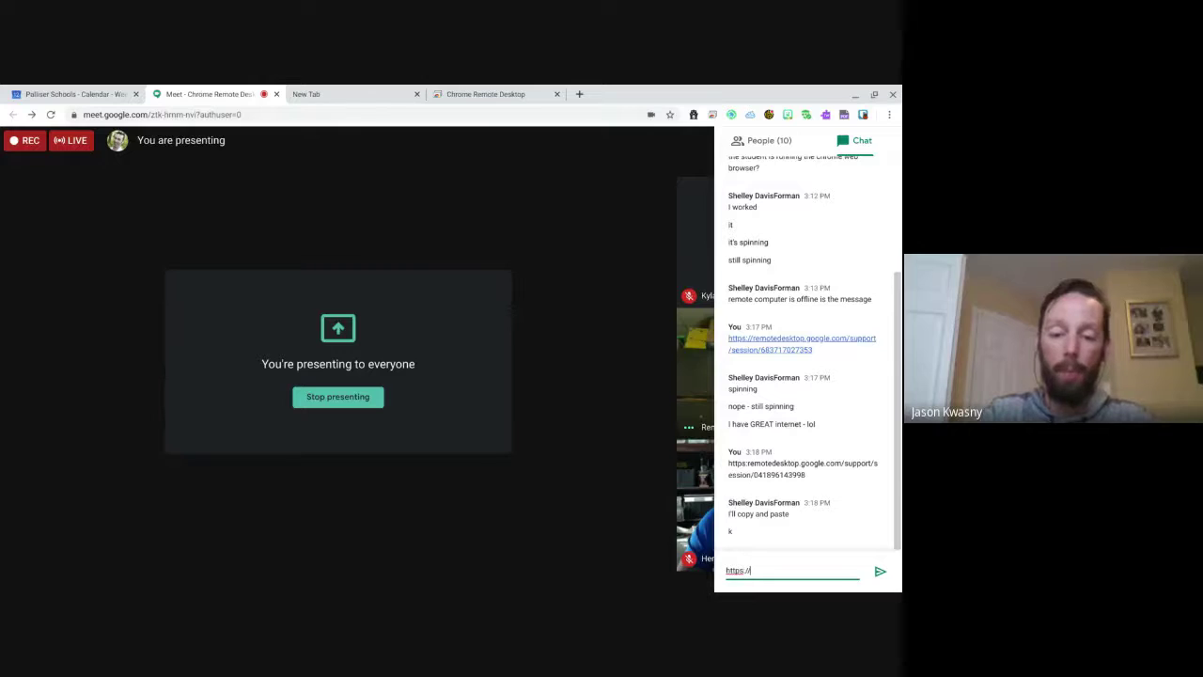
pyautogui.hotkey('ctrl', 'v')
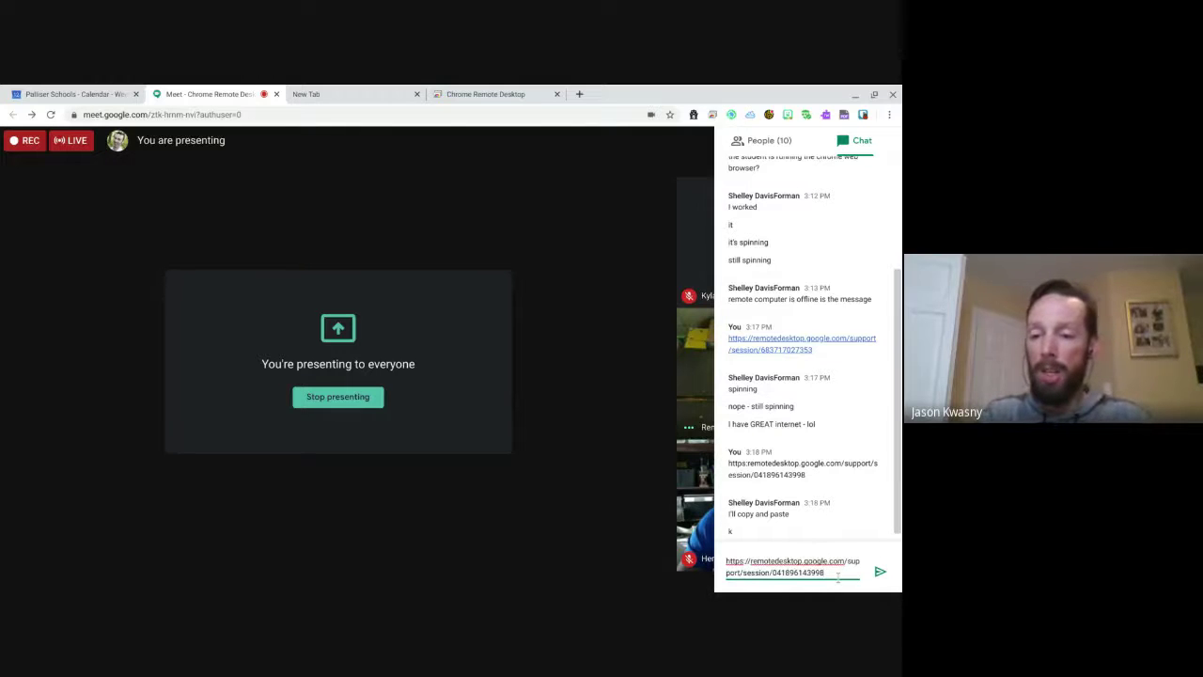
pyautogui.click(879, 573)
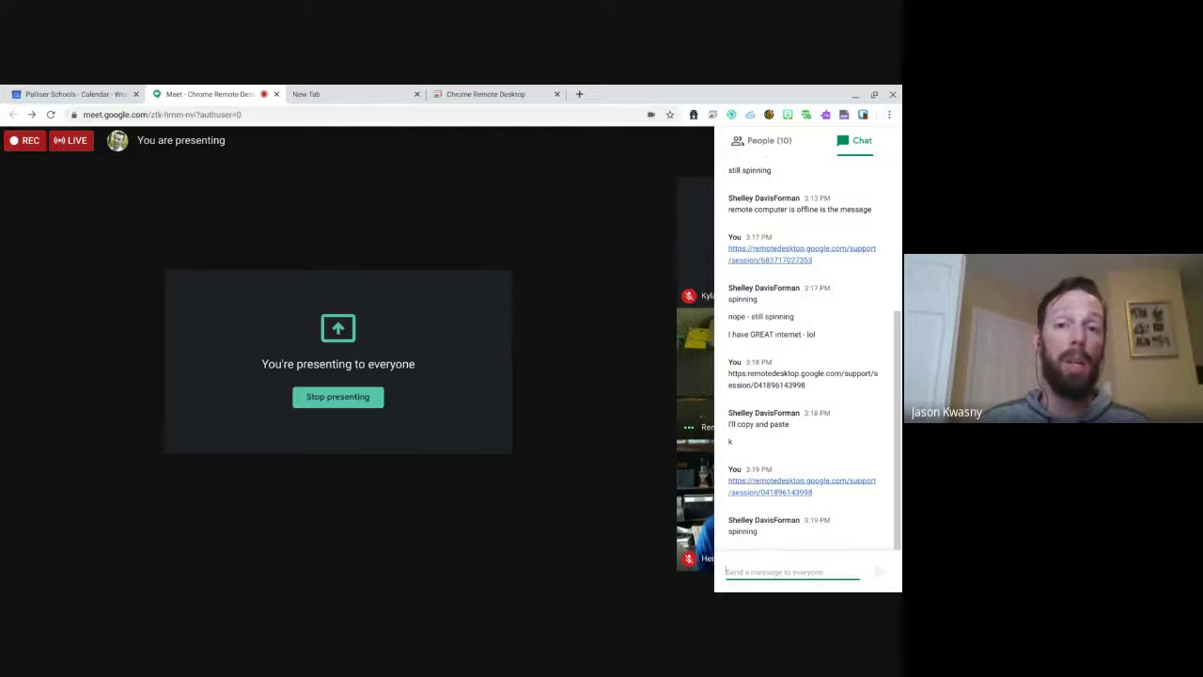
pyautogui.click(485, 93)
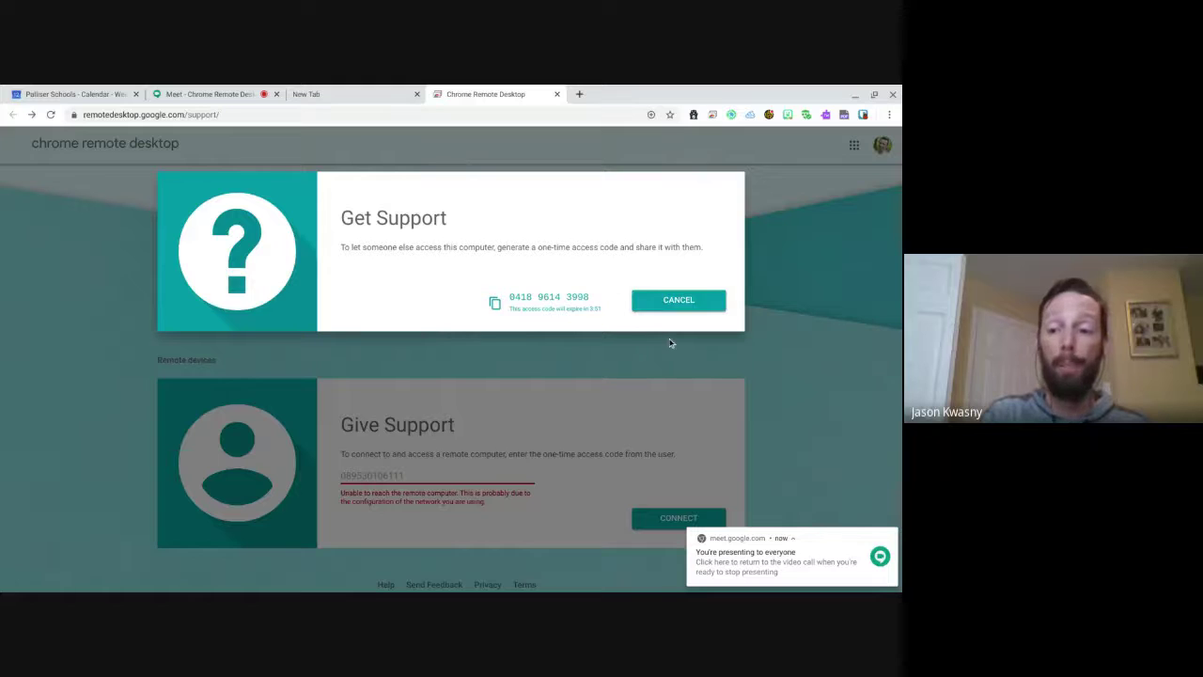
pyautogui.click(890, 538)
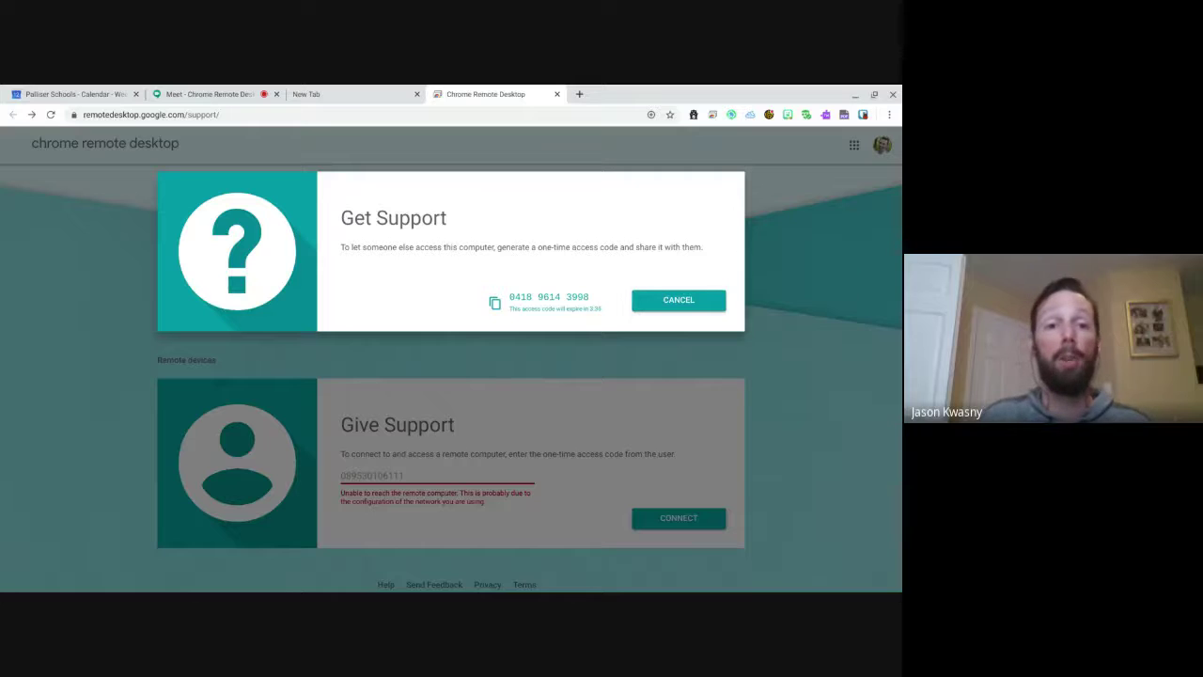
pyautogui.click(211, 96)
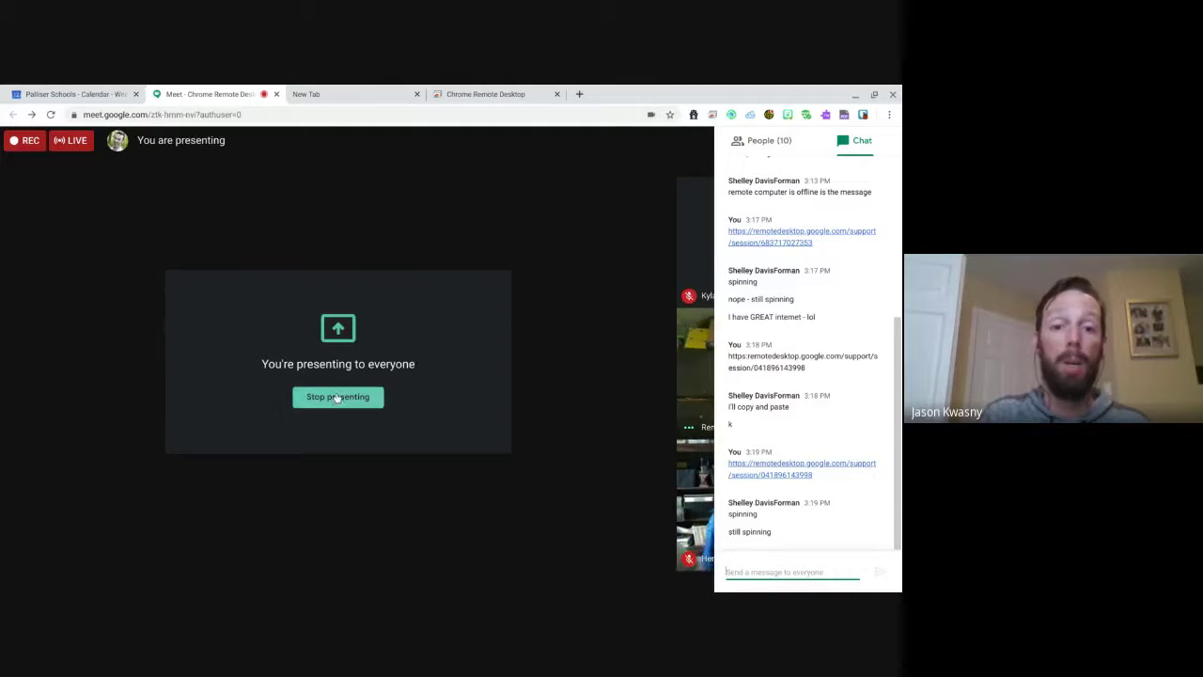